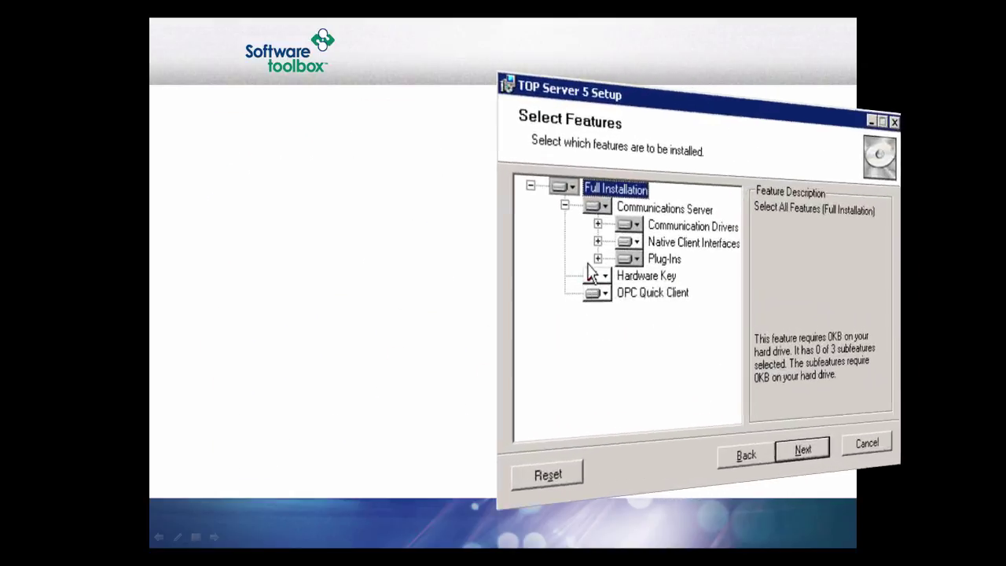
Under Native Client Interfaces, set Wonderware SuiteLink and FastDDE to install on the local hard drive.
{"action": "left_click", "coordinate": [351, 242]}
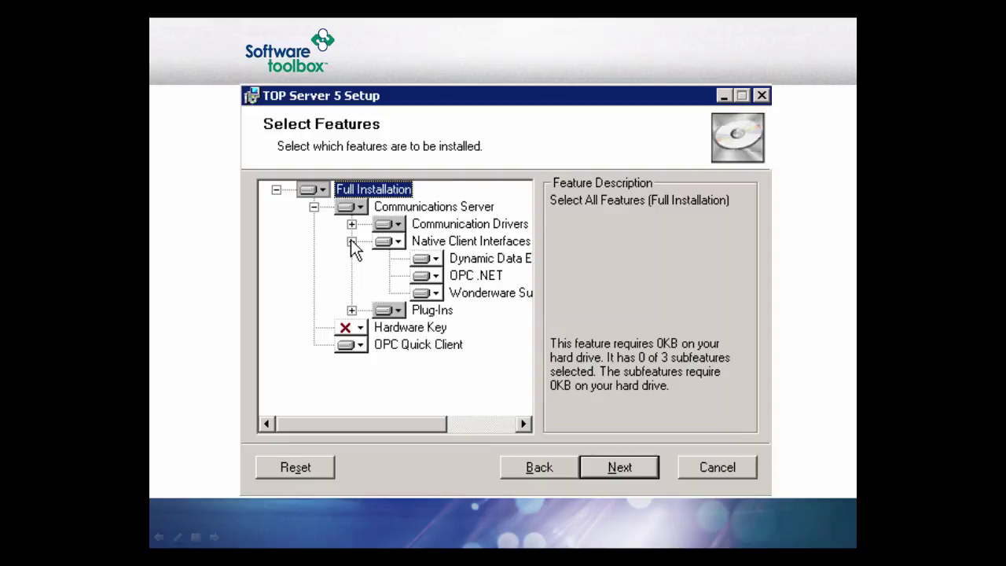
{"action": "left_click", "coordinate": [438, 298]}
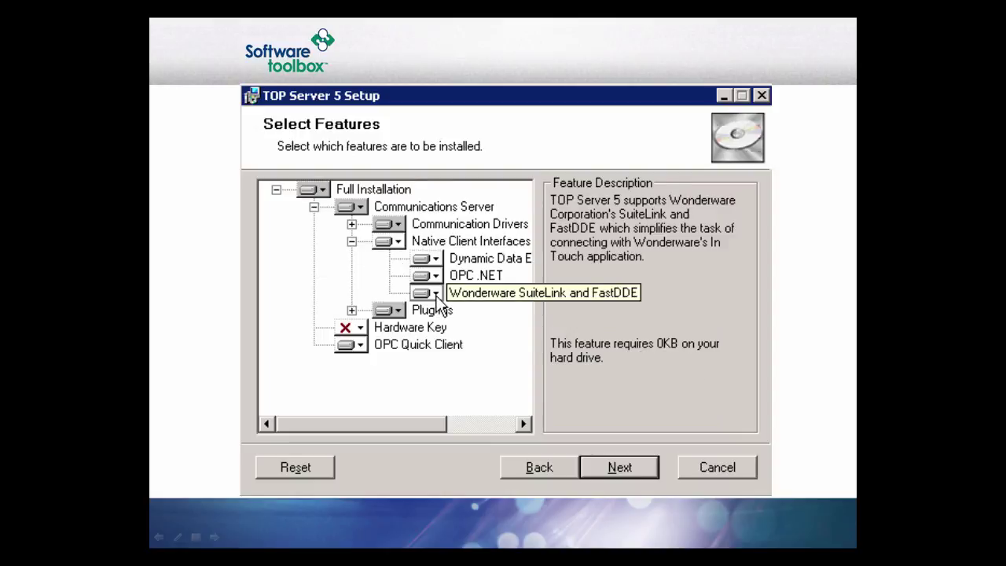
{"action": "left_click", "coordinate": [436, 296]}
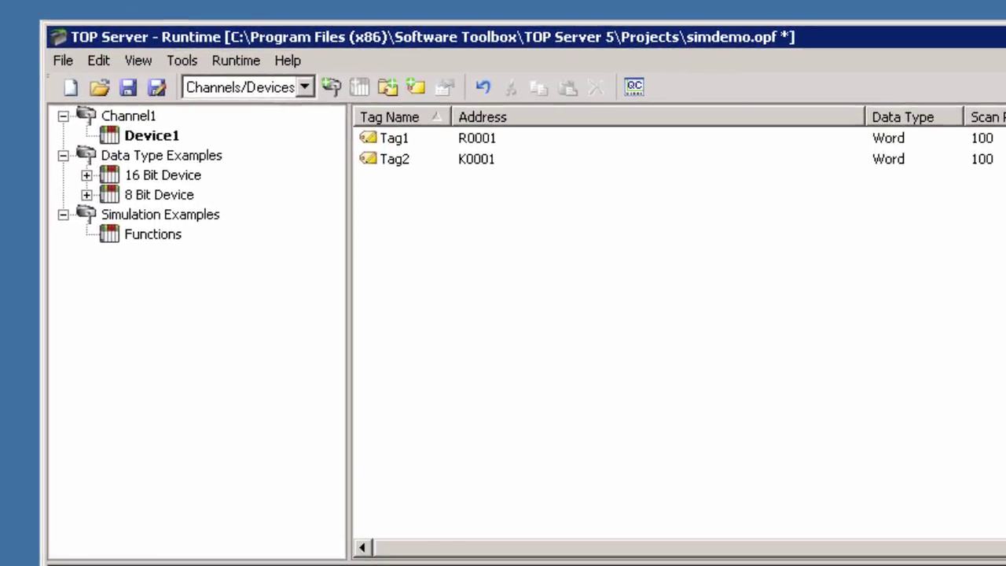
{"action": "left_click", "coordinate": [61, 59]}
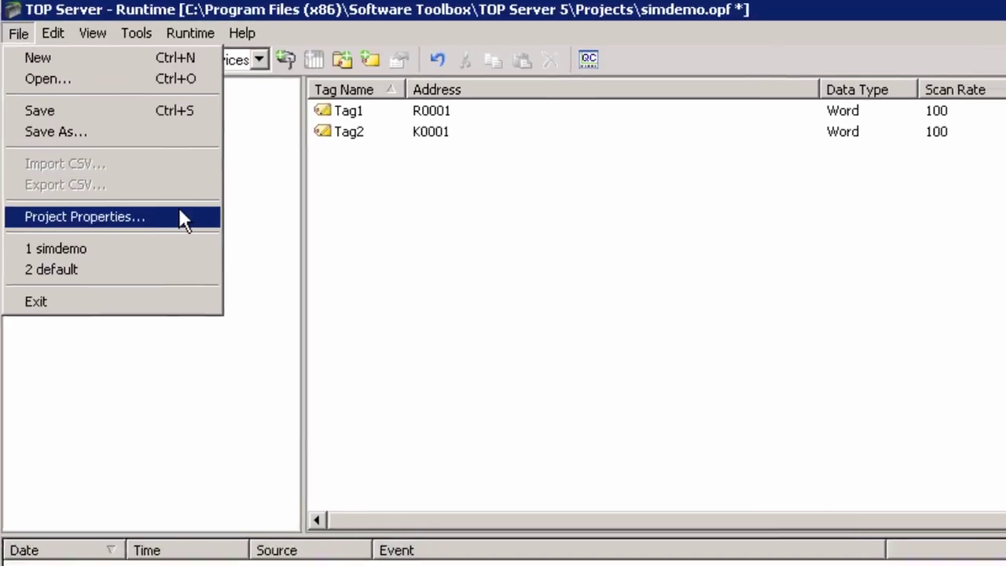
{"action": "left_click", "coordinate": [224, 244]}
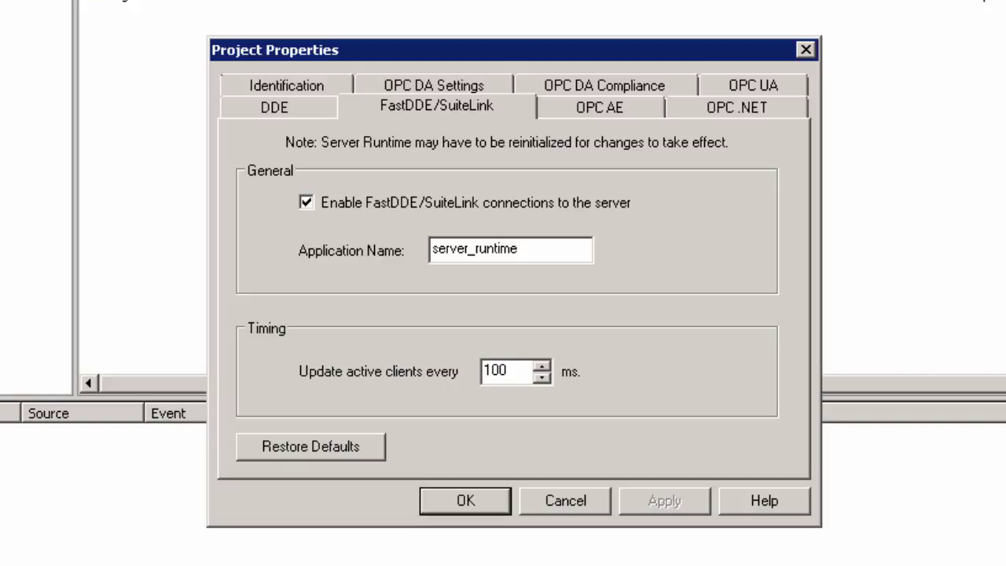
{"action": "left_click", "coordinate": [805, 49]}
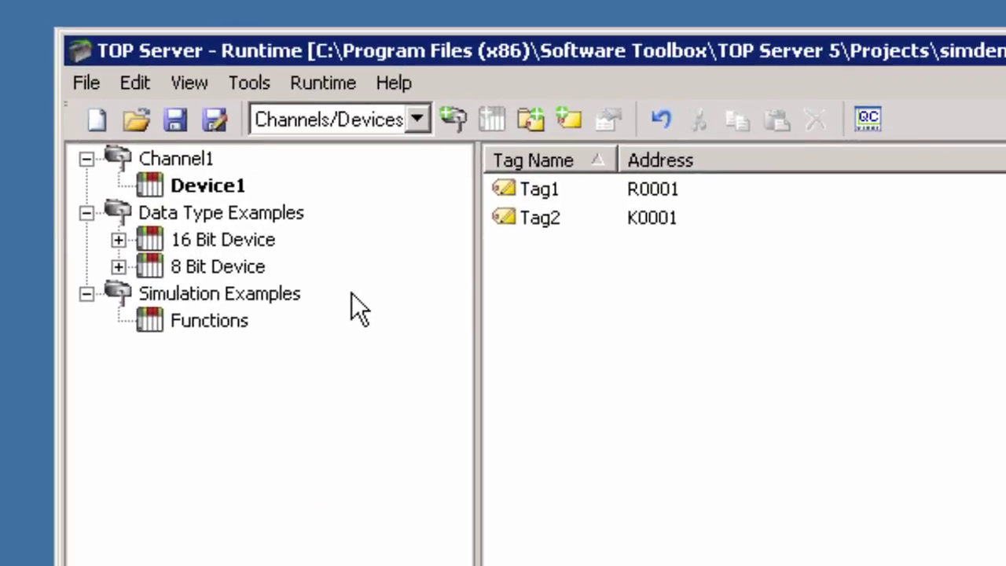
In the Alias Map, hide auto-generated aliases and add alias TestTopic mapped to Channel1.Device1.
{"action": "left_click", "coordinate": [138, 84]}
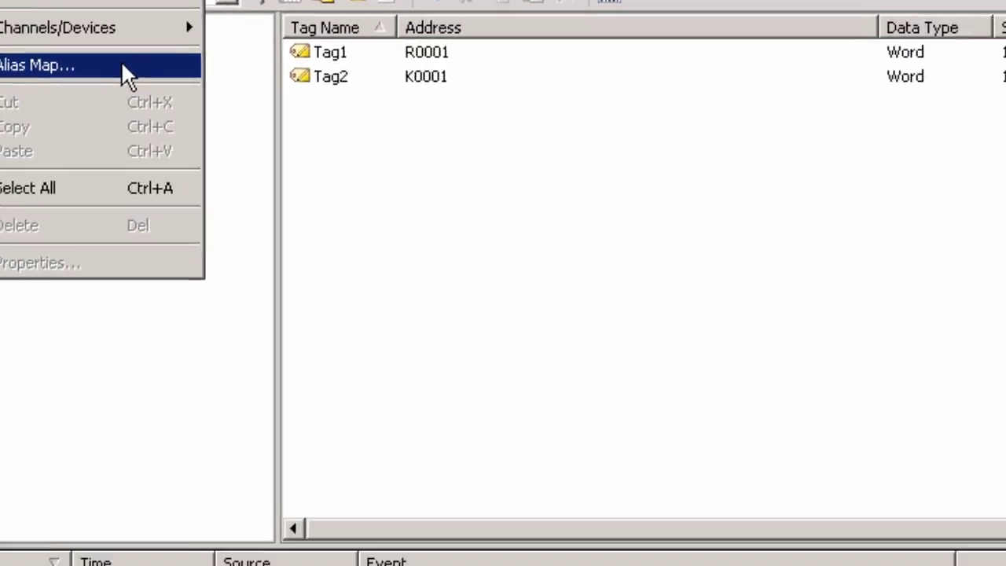
{"action": "left_click", "coordinate": [280, 206]}
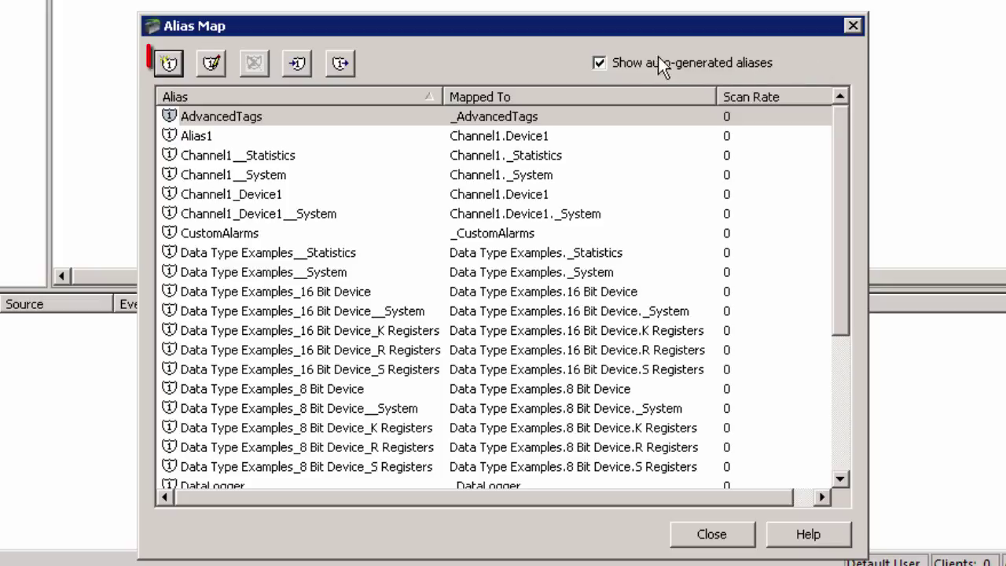
{"action": "left_click", "coordinate": [599, 63]}
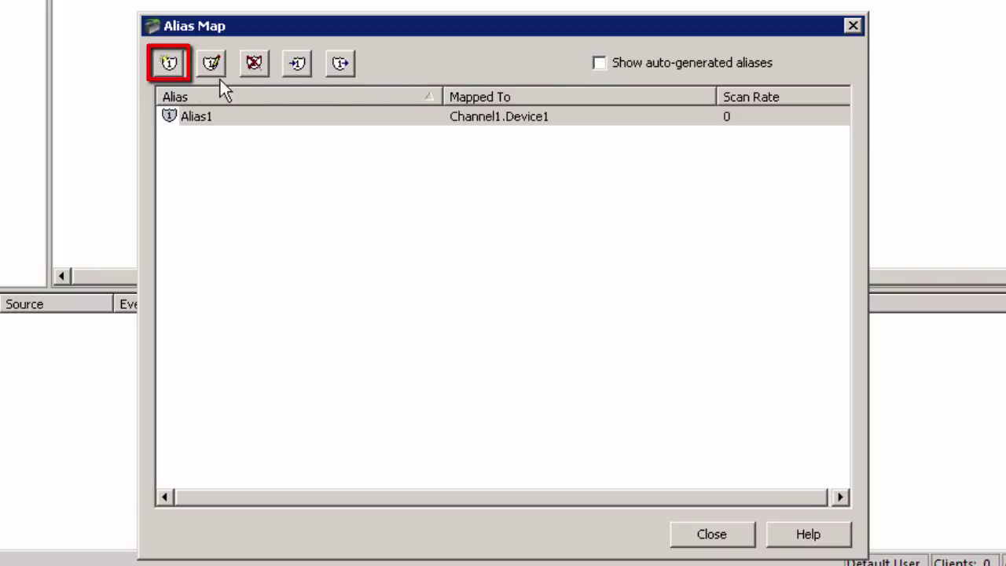
{"action": "left_click", "coordinate": [170, 64]}
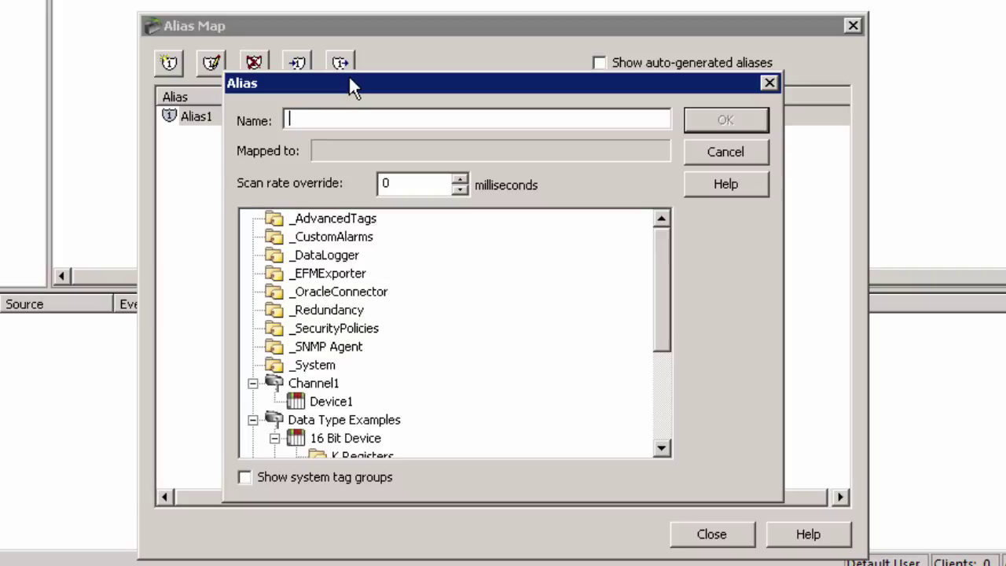
{"action": "type", "text": "TestTopic"}
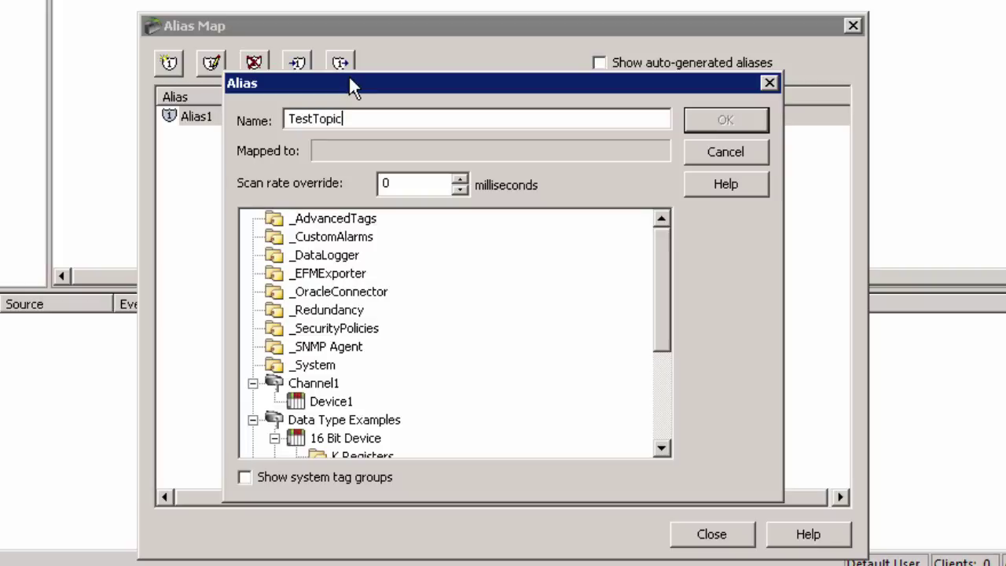
{"action": "left_click", "coordinate": [346, 405]}
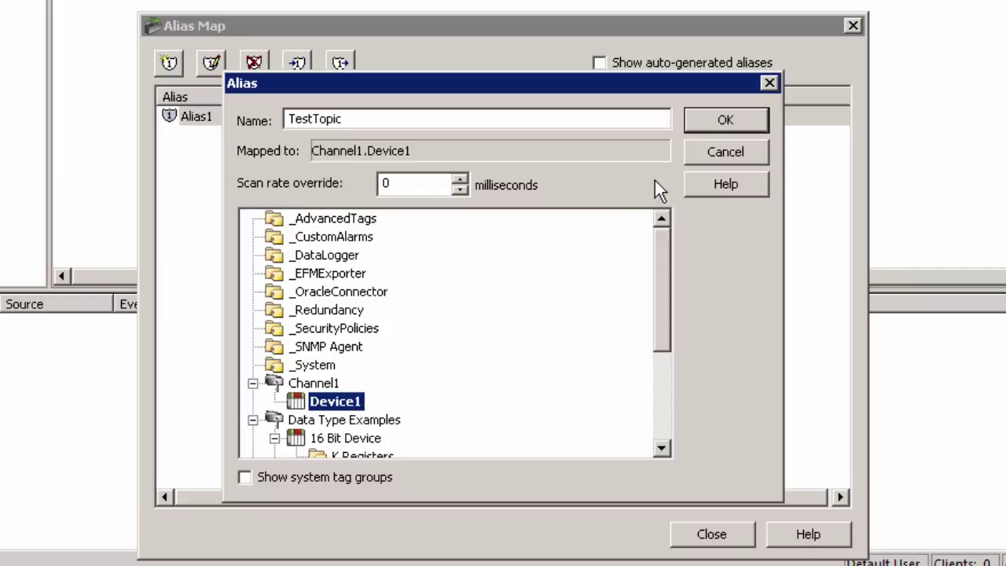
{"action": "left_click", "coordinate": [726, 118]}
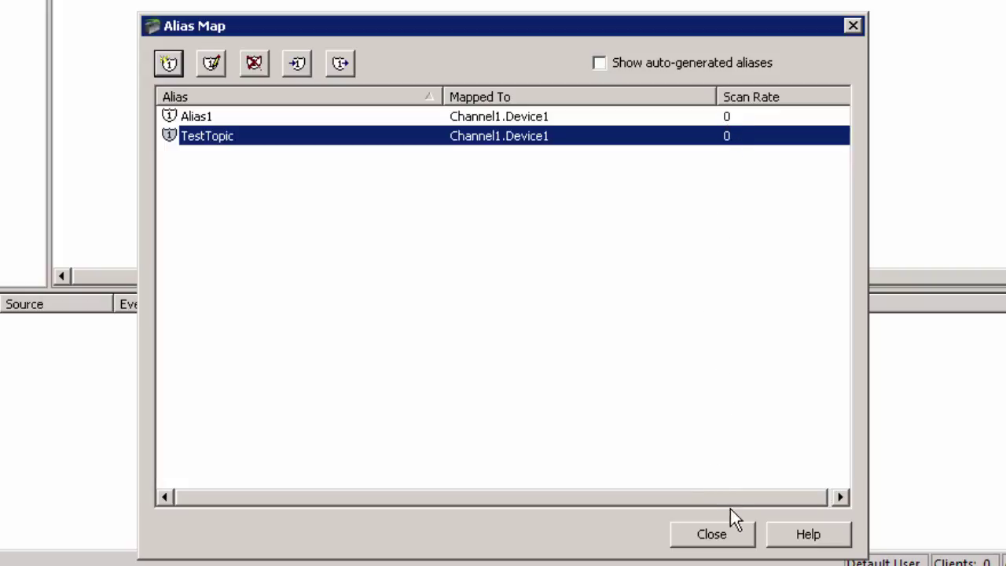
{"action": "left_click", "coordinate": [738, 533]}
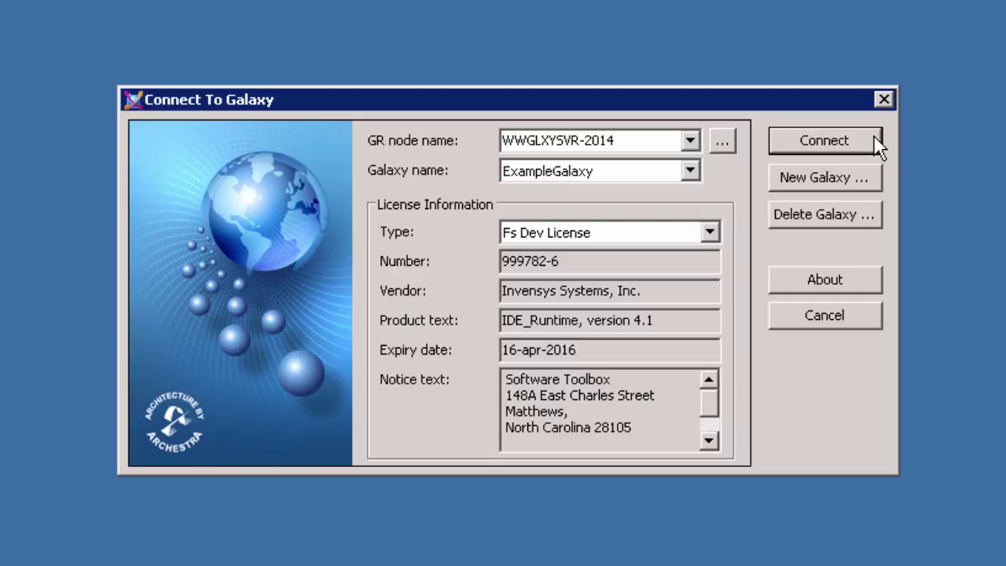
Connect to ExampleGalaxy from the Connect To Galaxy dialog.
{"action": "left_click", "coordinate": [874, 135]}
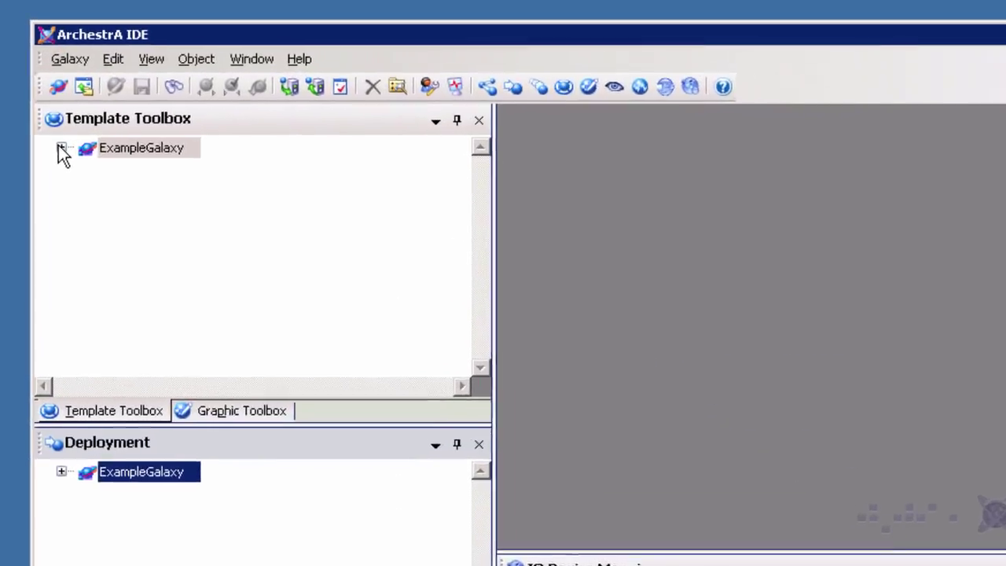
Drag the System $WinPlatform template under ExampleGalaxy, keeping the name WinPlatform_001.
{"action": "left_click", "coordinate": [43, 106]}
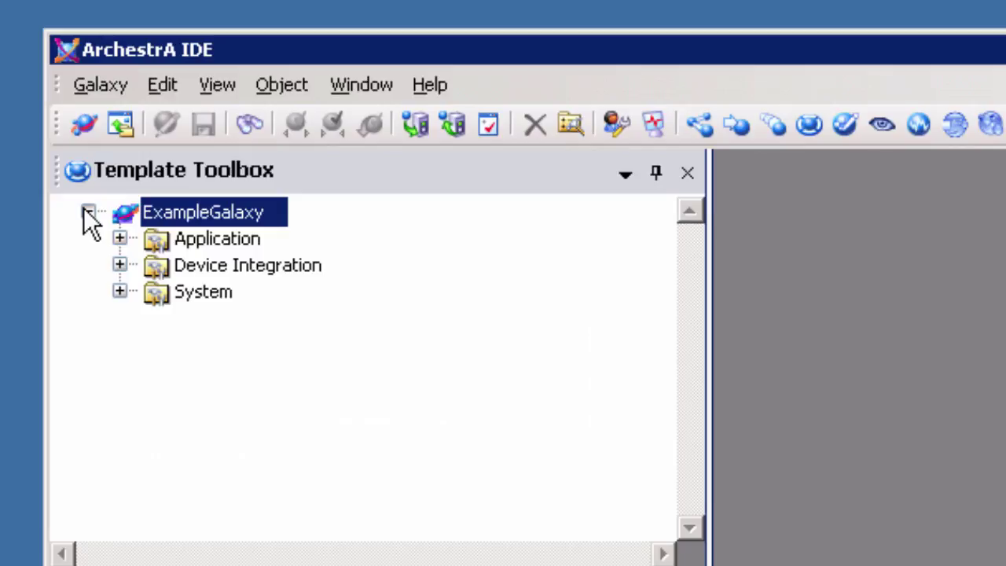
{"action": "left_click", "coordinate": [120, 291]}
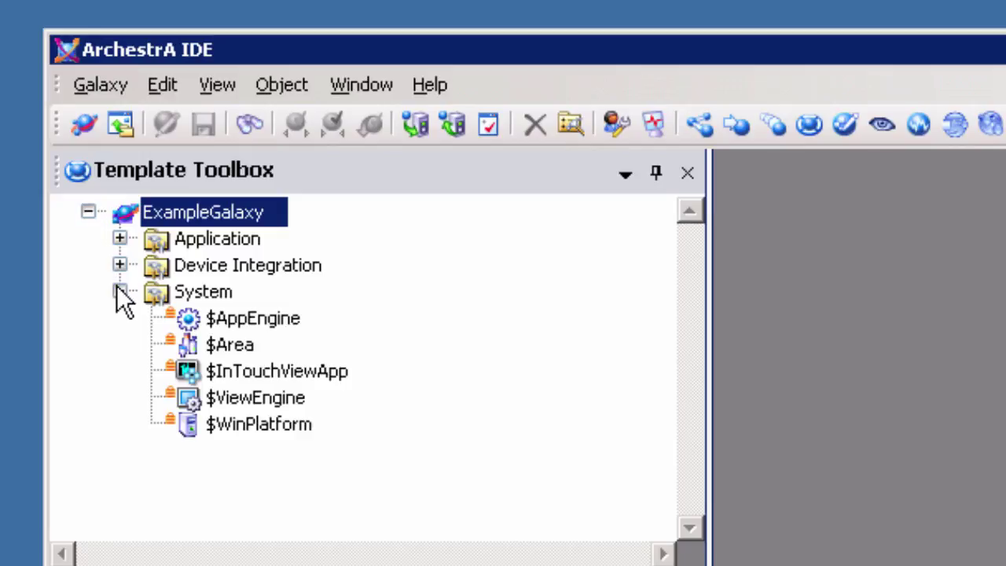
{"action": "left_click", "coordinate": [297, 428]}
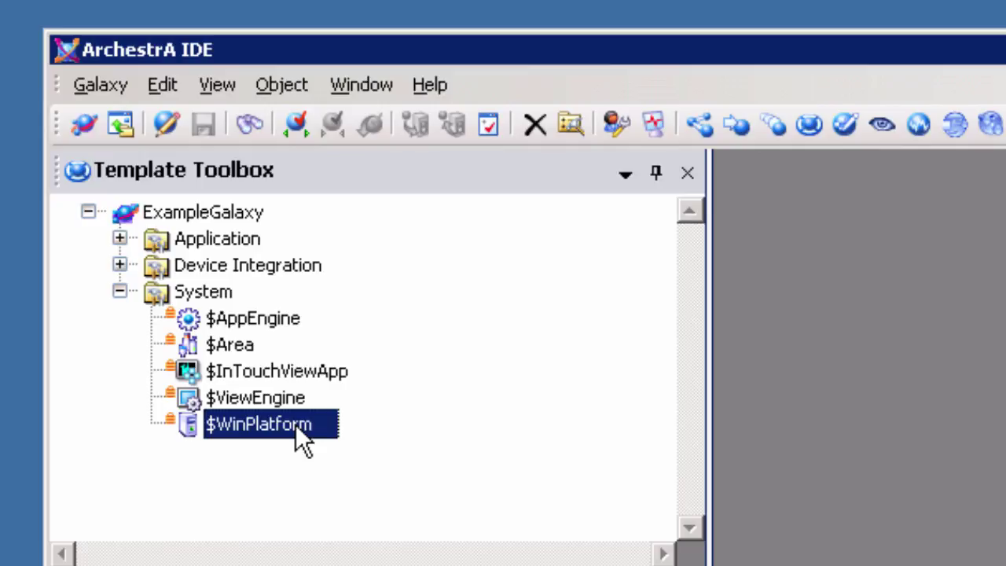
{"action": "left_click_drag", "start_coordinate": [295, 424], "coordinate": [223, 565]}
{"action": "left_click_drag", "start_coordinate": [223, 187], "coordinate": [211, 220]}
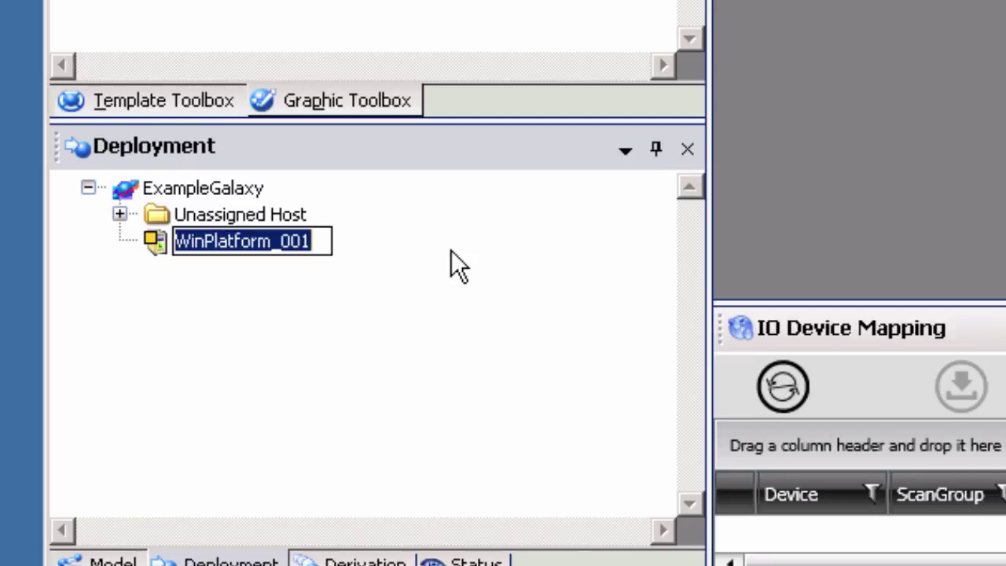
{"action": "key", "text": "Return"}
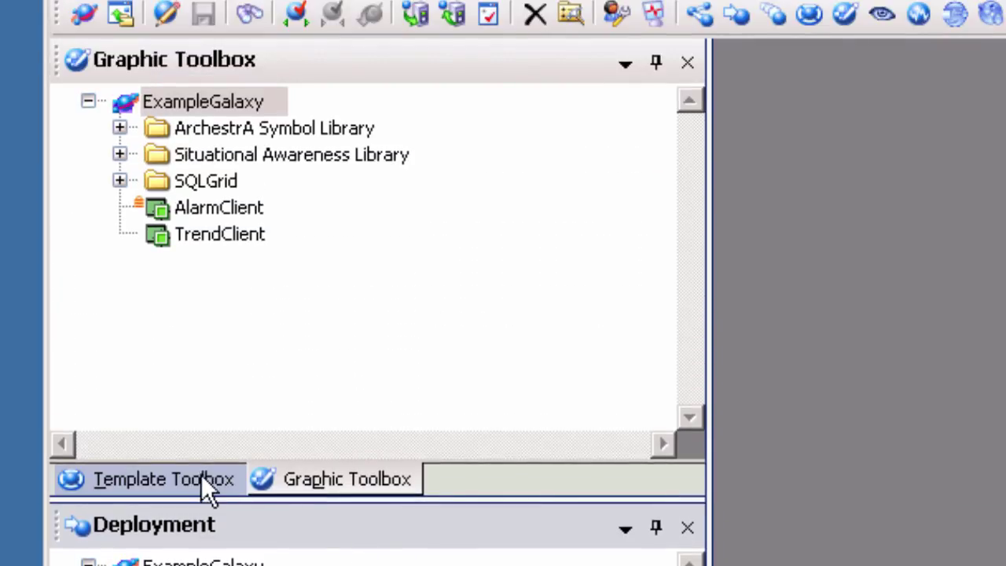
Create an AppEngine_001 instance from the $AppEngine template.
{"action": "left_click", "coordinate": [201, 476]}
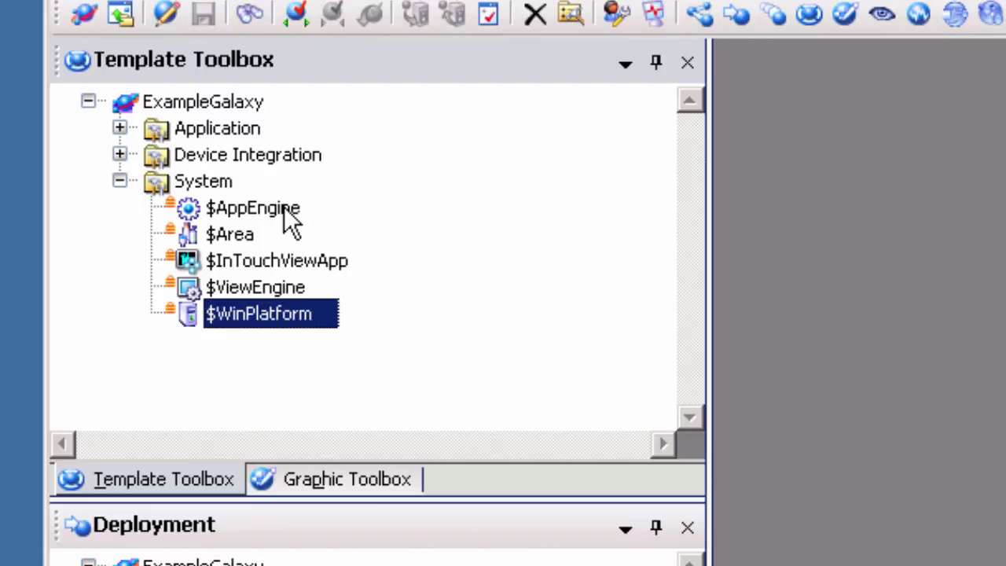
{"action": "left_click_drag", "start_coordinate": [287, 211], "coordinate": [327, 535]}
{"action": "left_click_drag", "start_coordinate": [327, 205], "coordinate": [297, 263]}
{"action": "key", "text": "Return"}
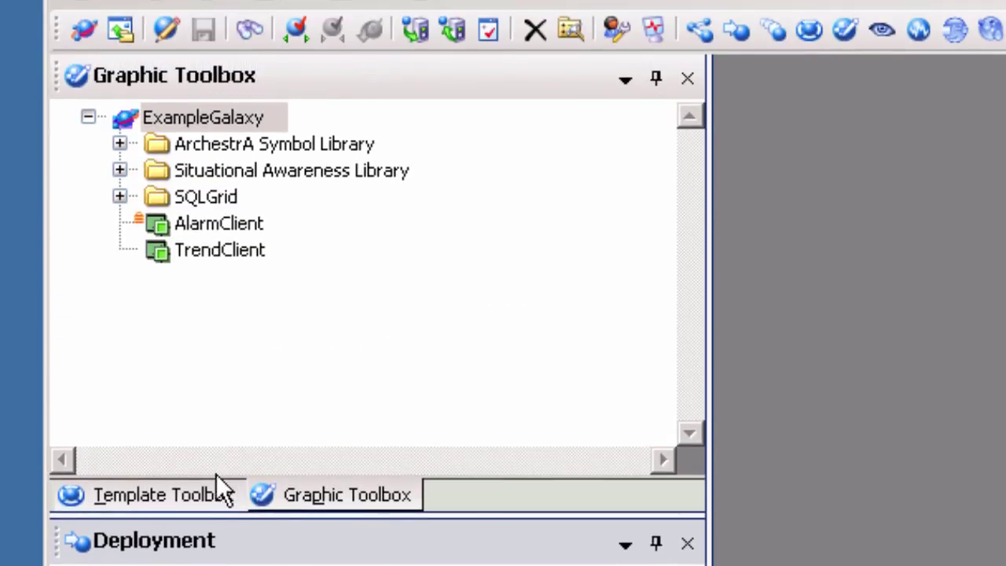
Create Area_001, then host AppEngine_001 on WinPlatform_001 and Area_001 on AppEngine_001.
{"action": "left_click", "coordinate": [208, 493]}
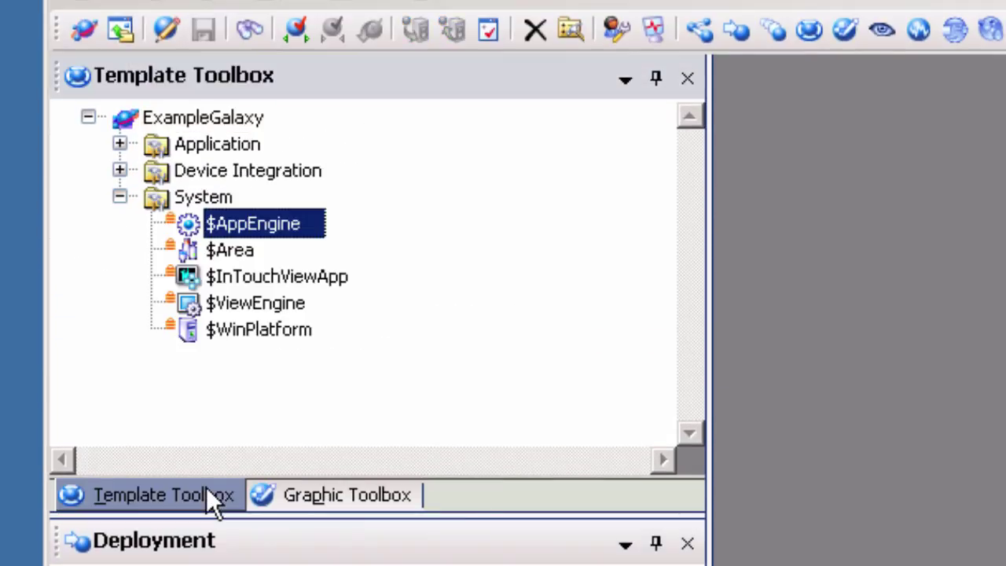
{"action": "left_click", "coordinate": [231, 251]}
{"action": "left_click_drag", "start_coordinate": [230, 250], "coordinate": [294, 258]}
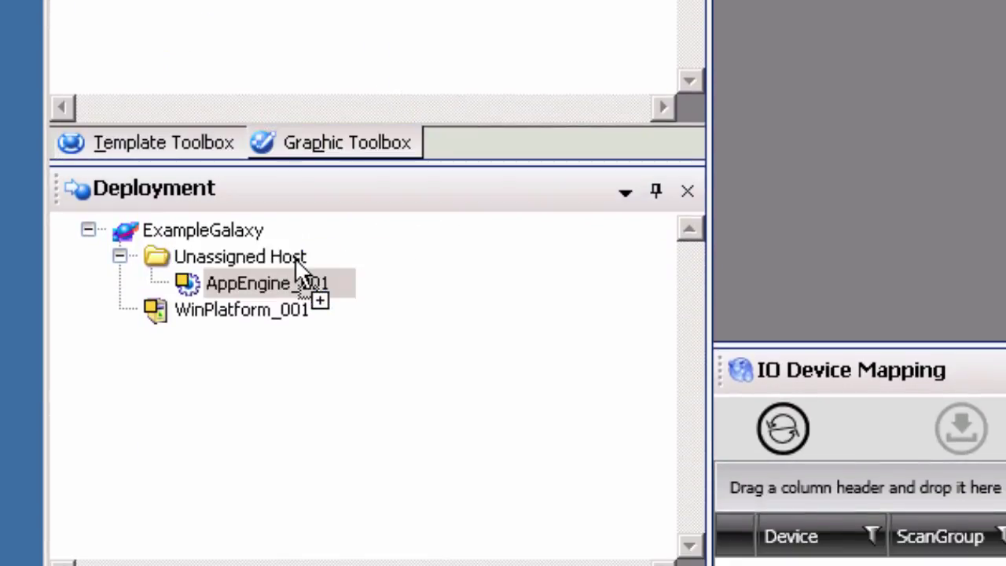
{"action": "left_click", "coordinate": [423, 291]}
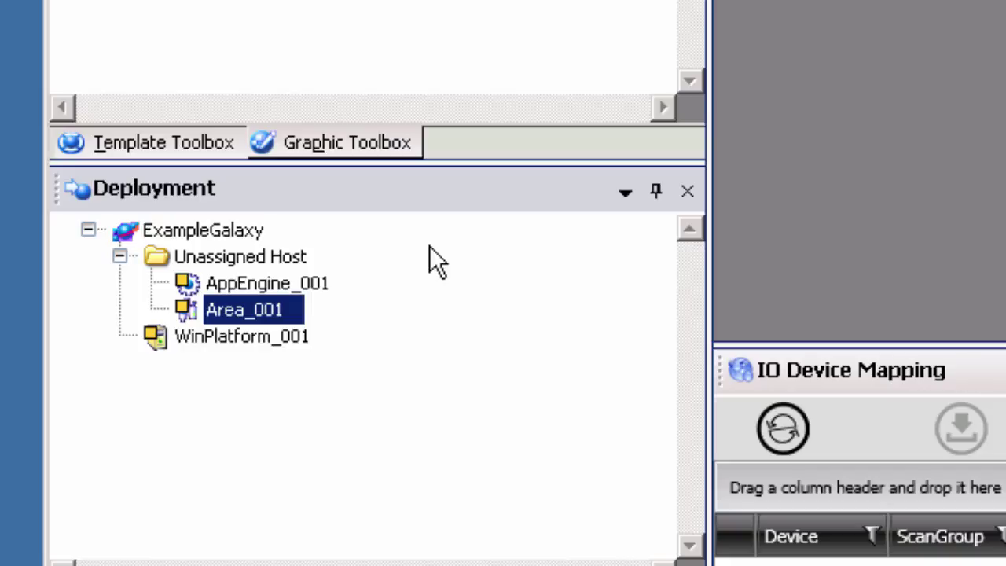
{"action": "left_click_drag", "start_coordinate": [288, 281], "coordinate": [290, 347]}
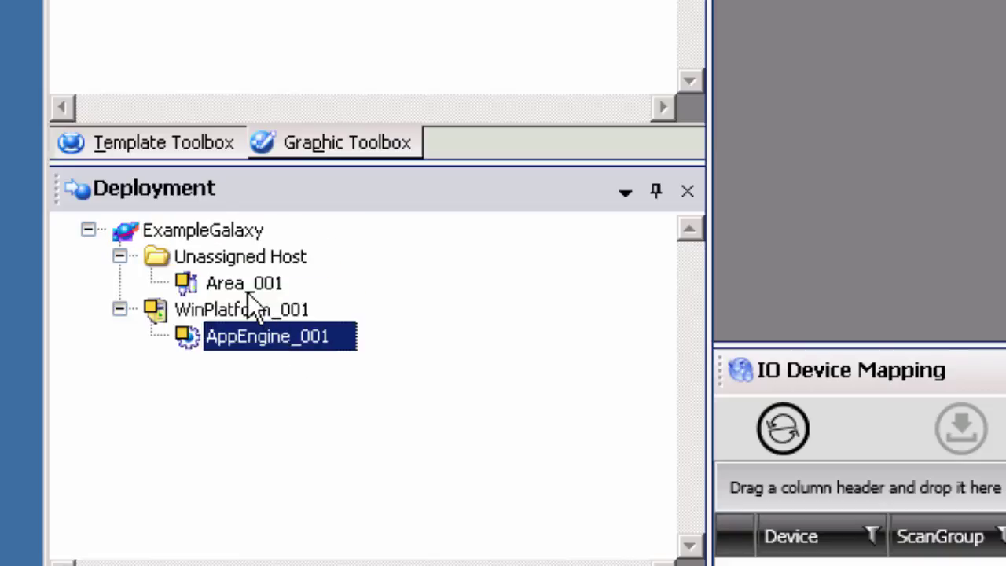
{"action": "left_click_drag", "start_coordinate": [246, 284], "coordinate": [297, 346]}
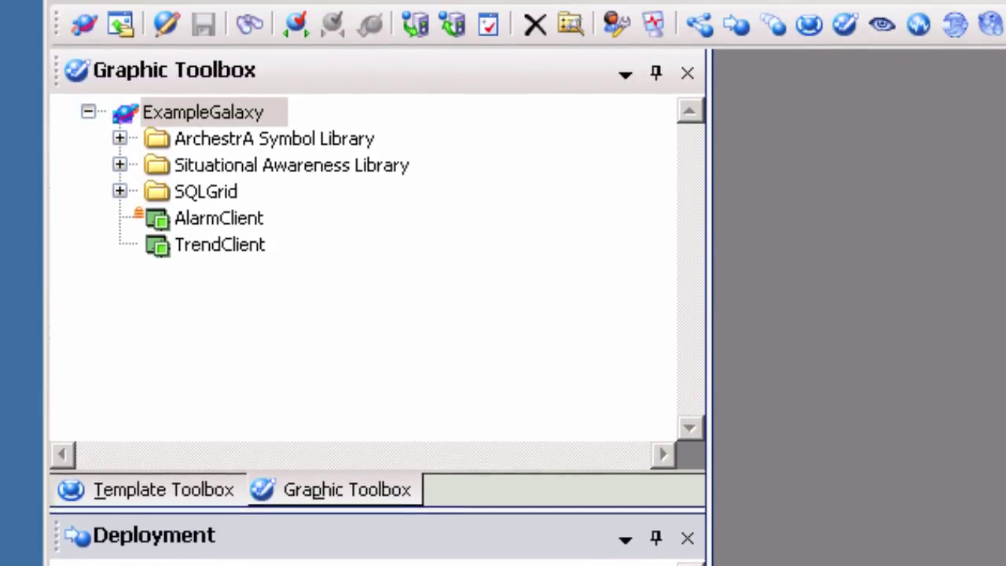
Drag $DDESuiteLinkClient from Device Integration onto Unassigned Host as DDESuiteLinkClient_001.
{"action": "left_click", "coordinate": [184, 490]}
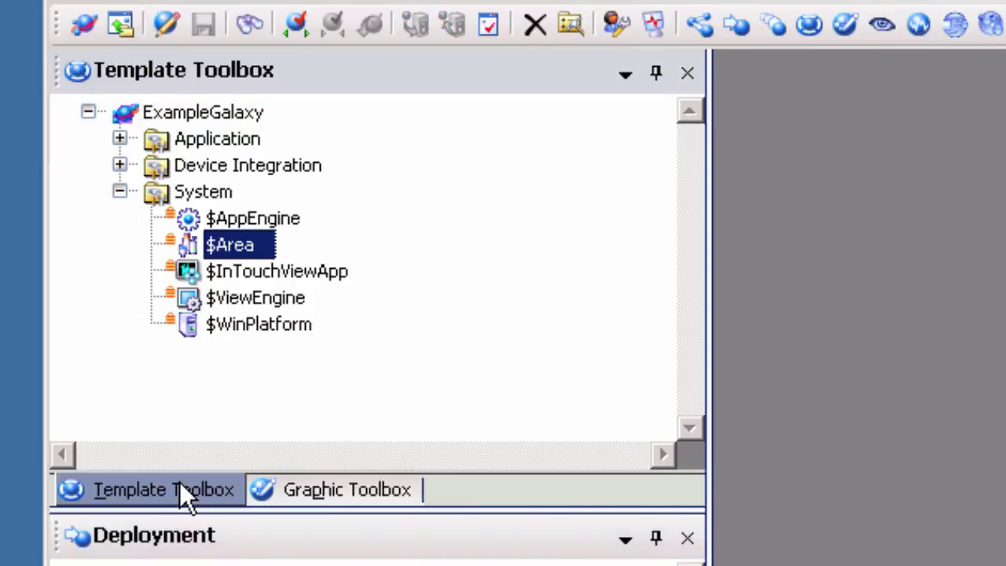
{"action": "left_click", "coordinate": [118, 165]}
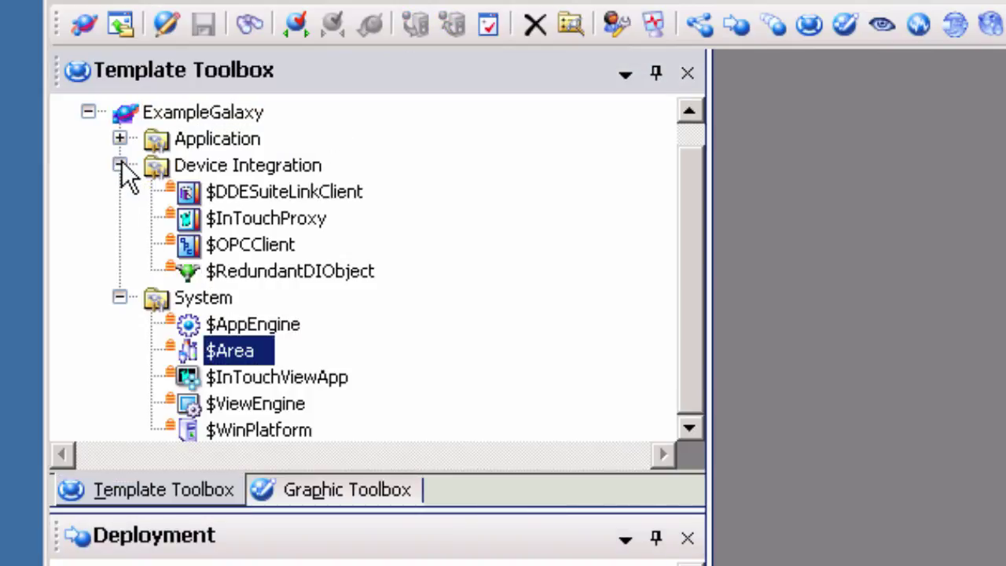
{"action": "left_click", "coordinate": [354, 205]}
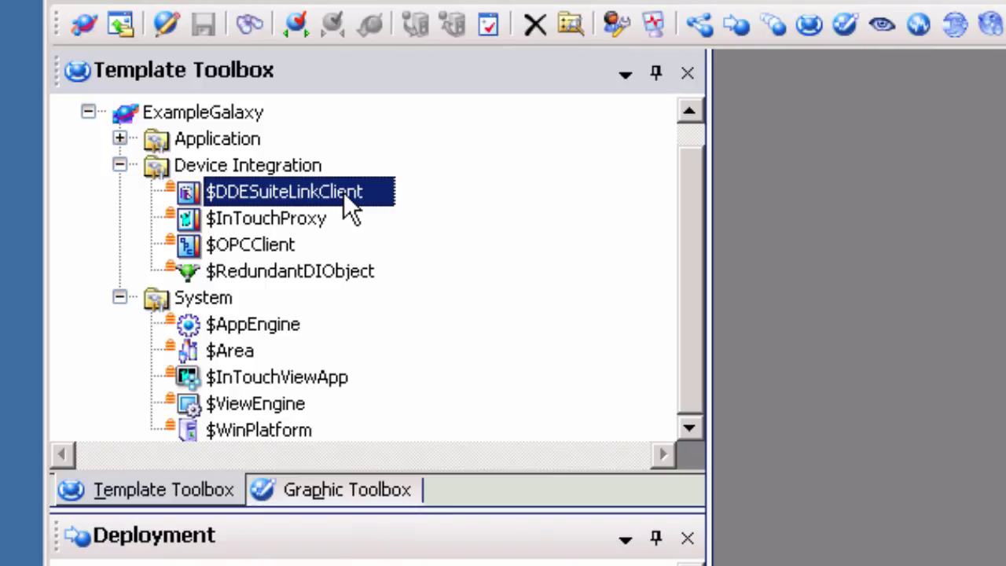
{"action": "left_click_drag", "start_coordinate": [341, 195], "coordinate": [316, 565]}
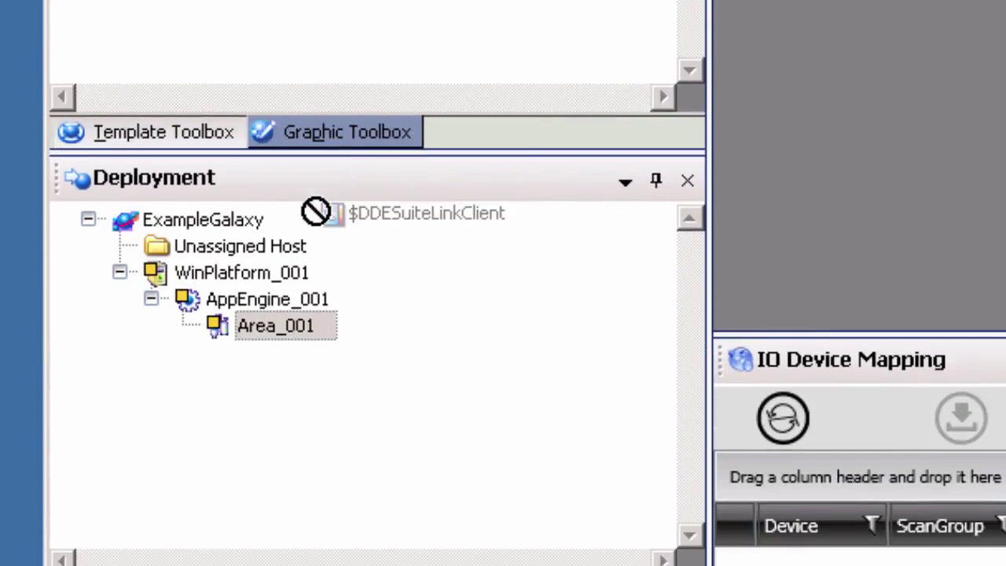
{"action": "left_click_drag", "start_coordinate": [316, 211], "coordinate": [307, 246]}
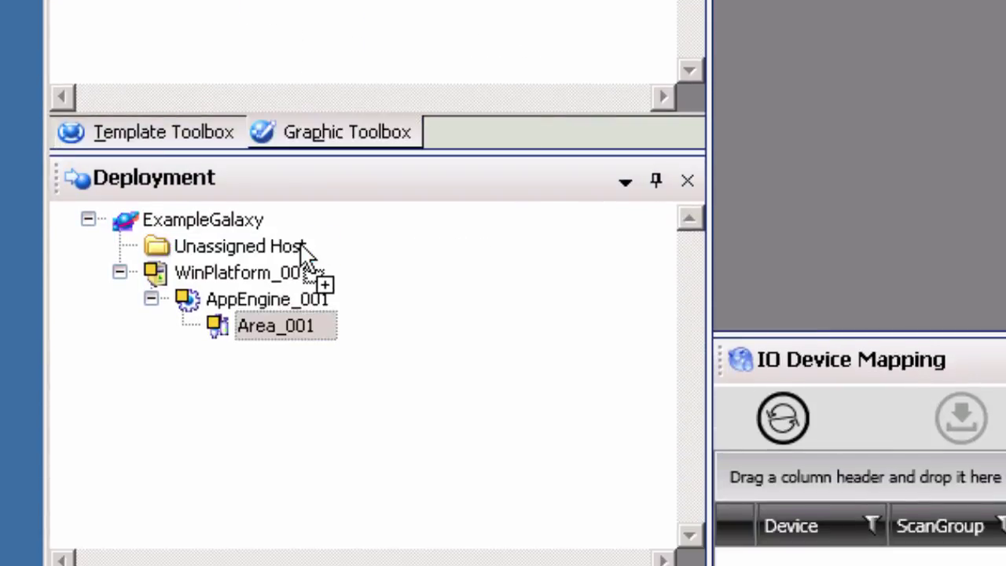
{"action": "left_click", "coordinate": [491, 327]}
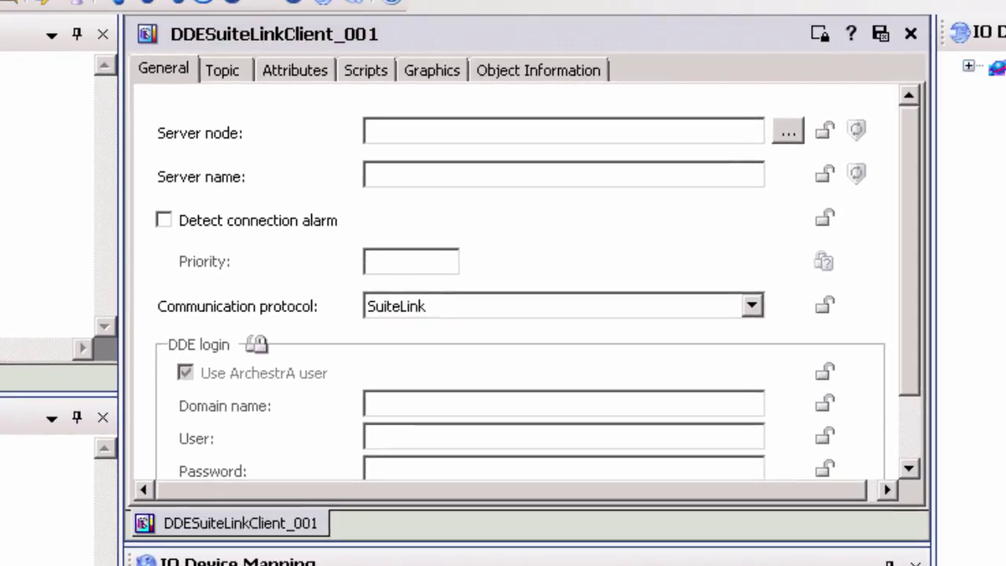
Leave Server node empty, set Server name to server_runtime, and keep SuiteLink protocol.
{"action": "left_click", "coordinate": [582, 122]}
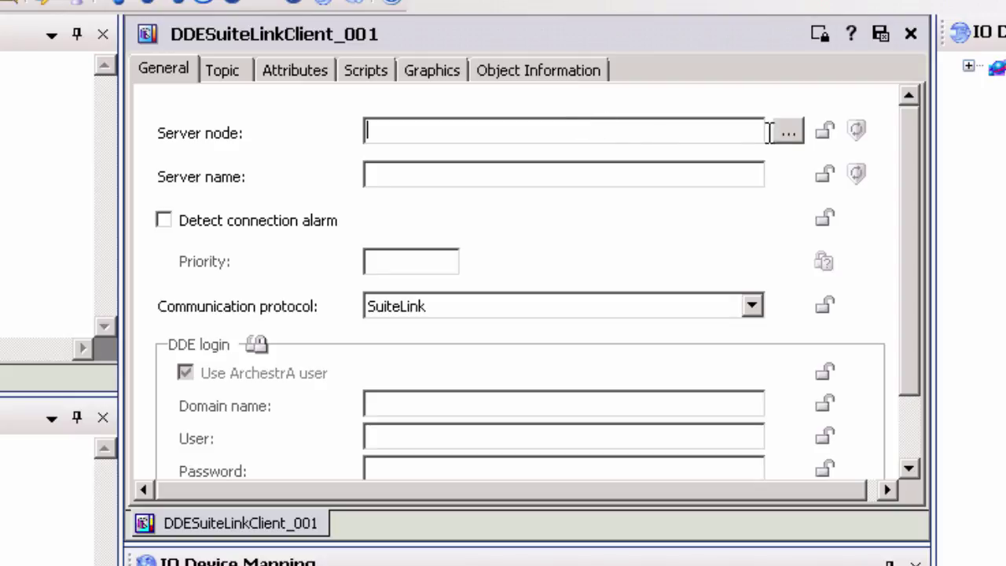
{"action": "left_click", "coordinate": [795, 130]}
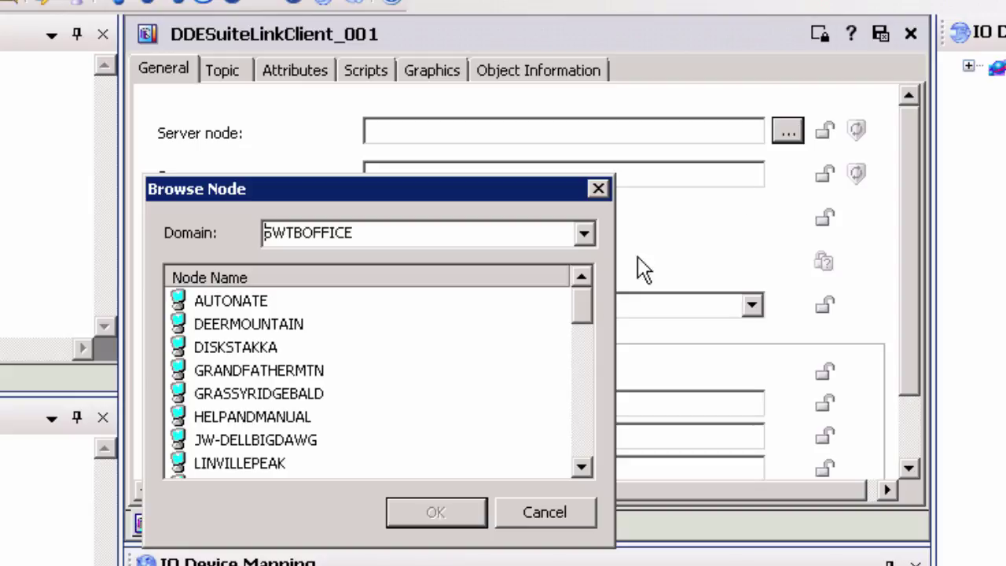
{"action": "left_click_drag", "start_coordinate": [587, 303], "coordinate": [587, 464]}
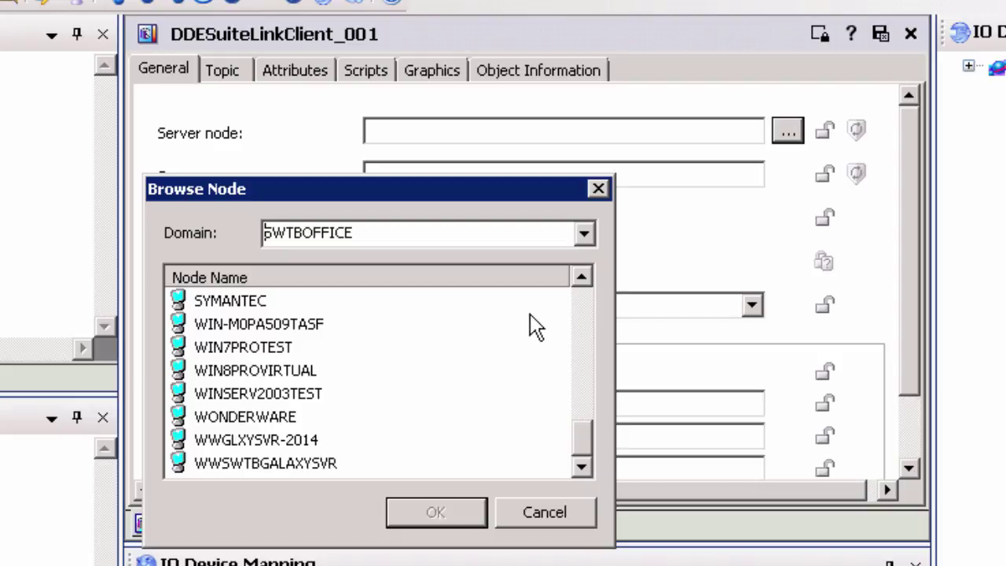
{"action": "left_click", "coordinate": [598, 189]}
{"action": "left_click", "coordinate": [582, 176]}
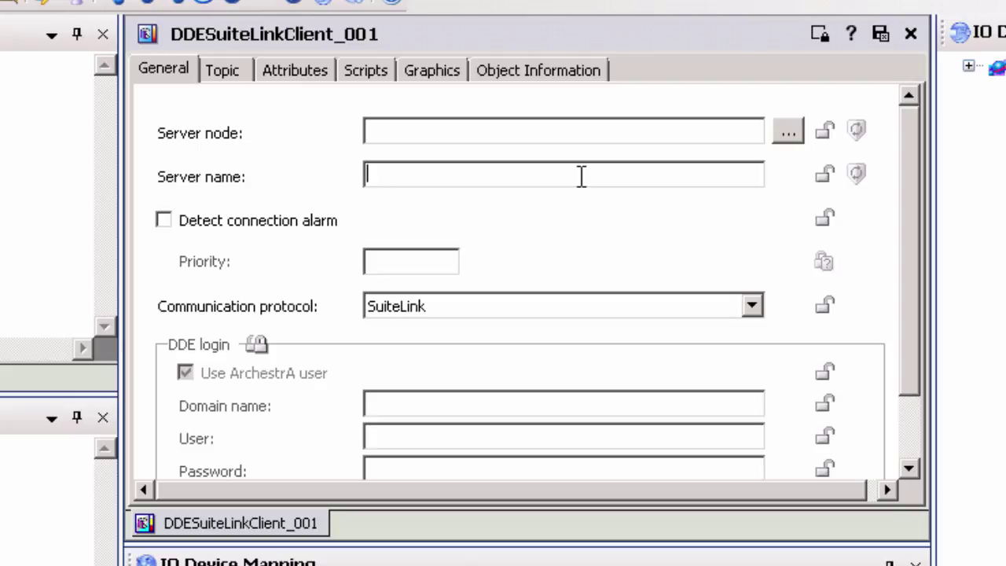
{"action": "type", "text": "server"}
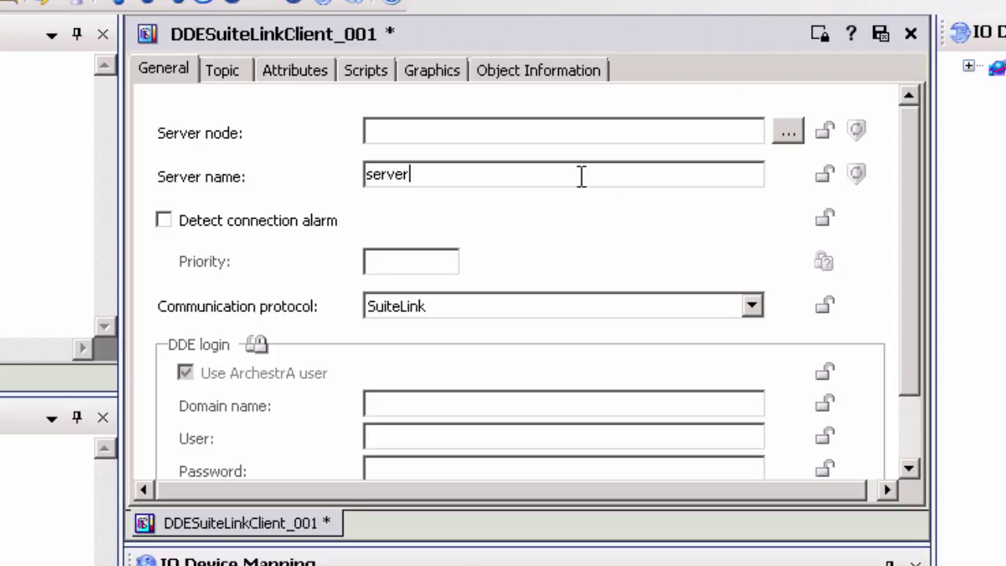
{"action": "type", "text": "_runtime"}
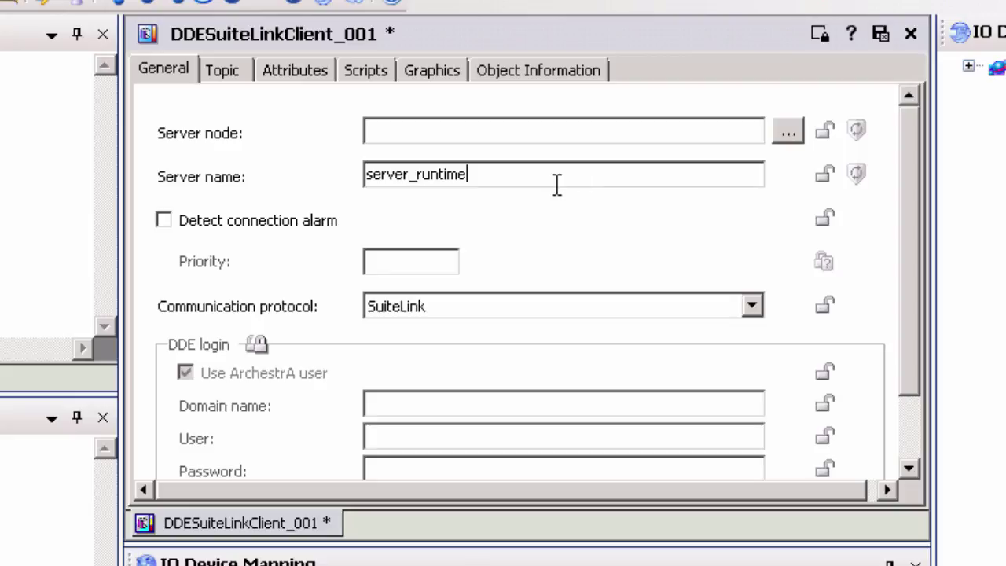
{"action": "left_click", "coordinate": [748, 305]}
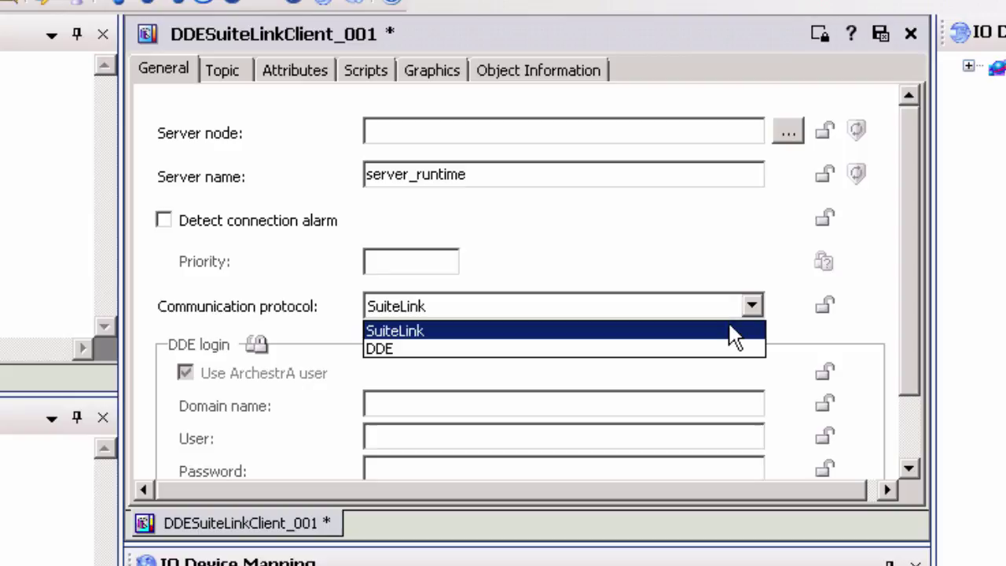
{"action": "left_click", "coordinate": [728, 331]}
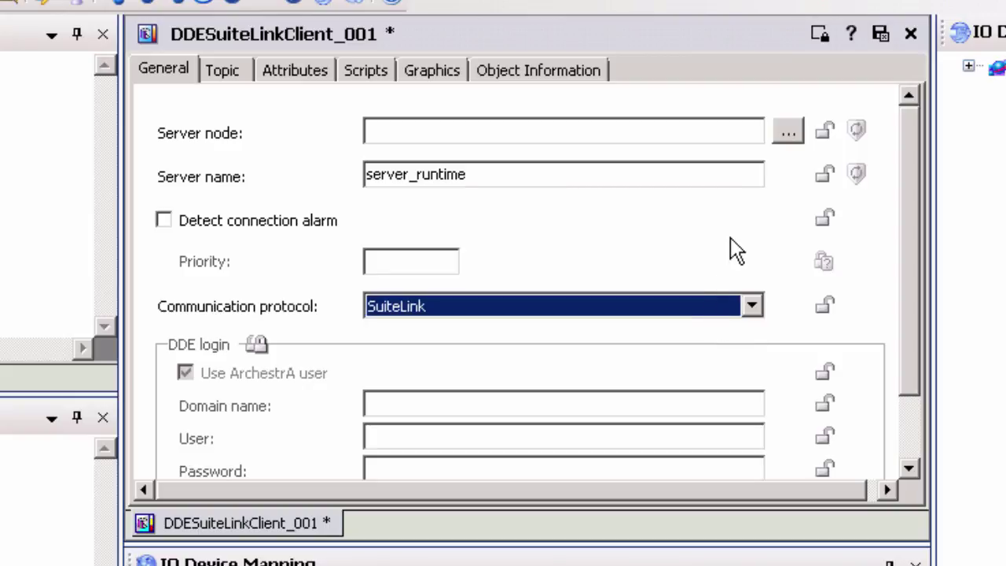
Add a topic named TestTopic on the object's Topic tab.
{"action": "left_click", "coordinate": [226, 70]}
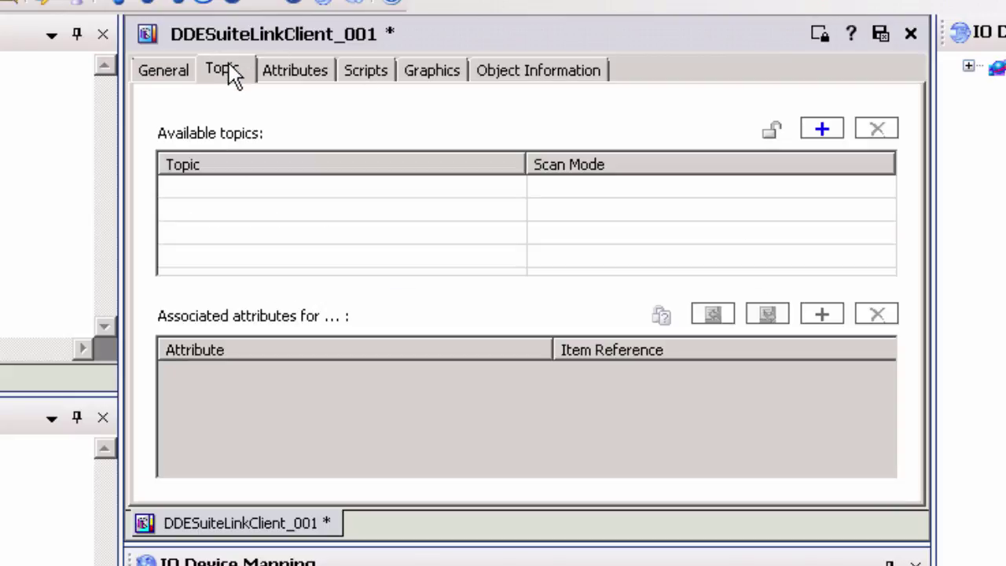
{"action": "left_click", "coordinate": [823, 130]}
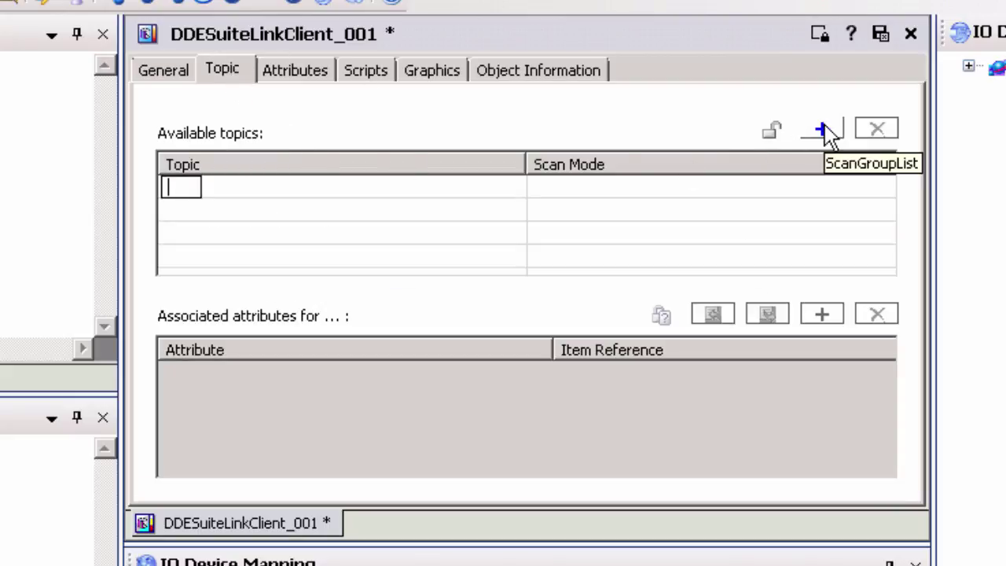
{"action": "type", "text": "Tes"}
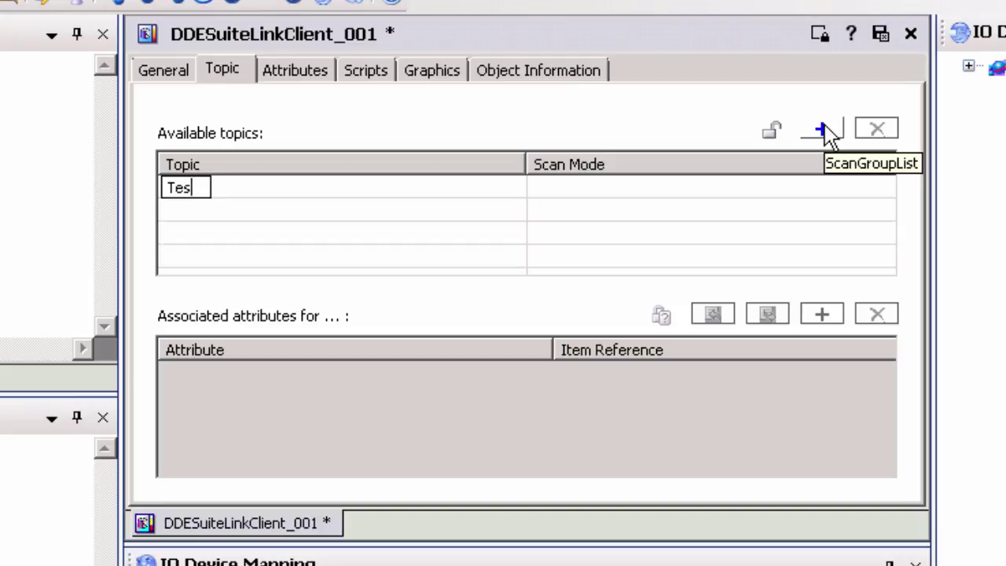
{"action": "type", "text": "tTopic"}
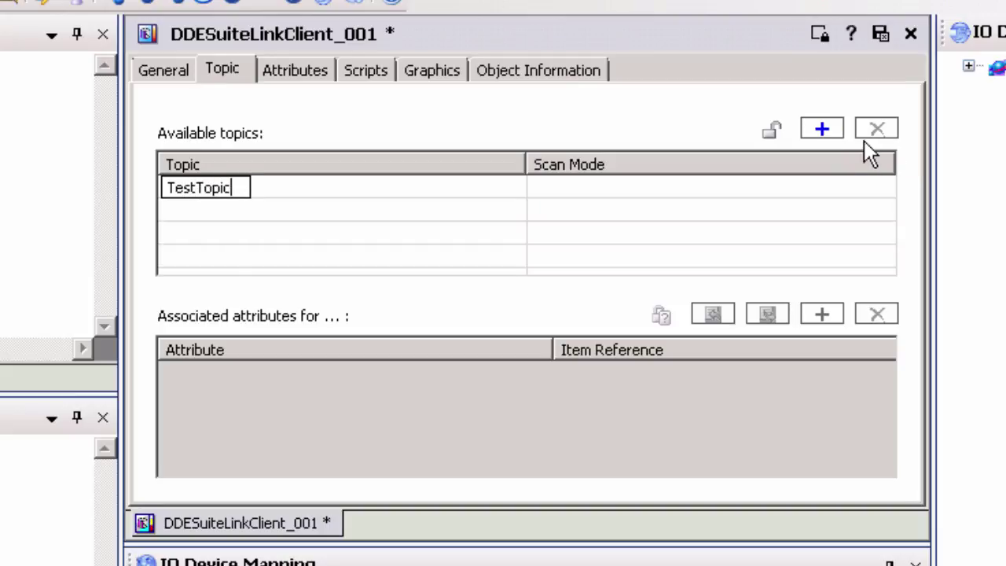
Save, close and check in DDESuiteLinkClient_001, then host it on AppEngine_001.
{"action": "left_click", "coordinate": [879, 35]}
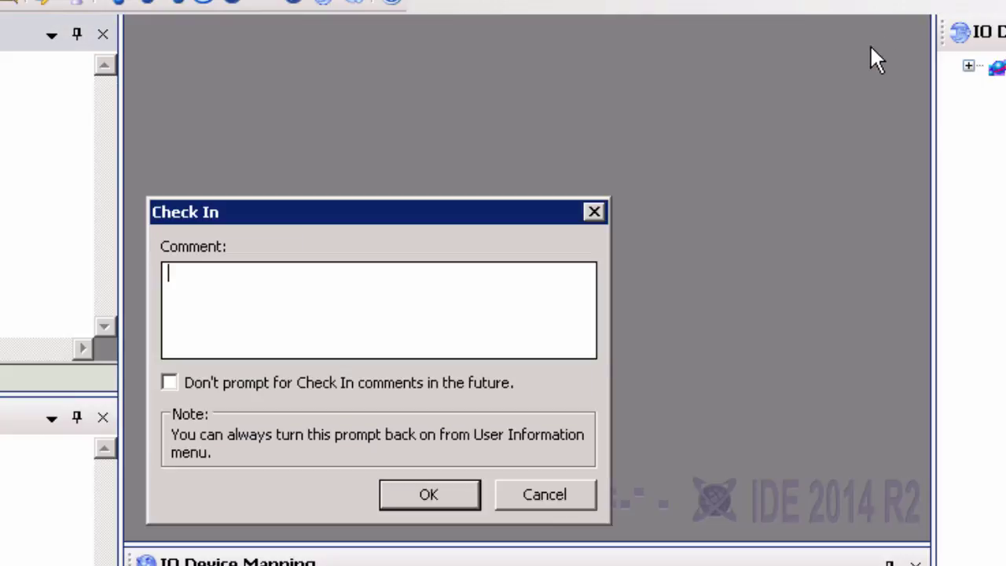
{"action": "left_click", "coordinate": [464, 495]}
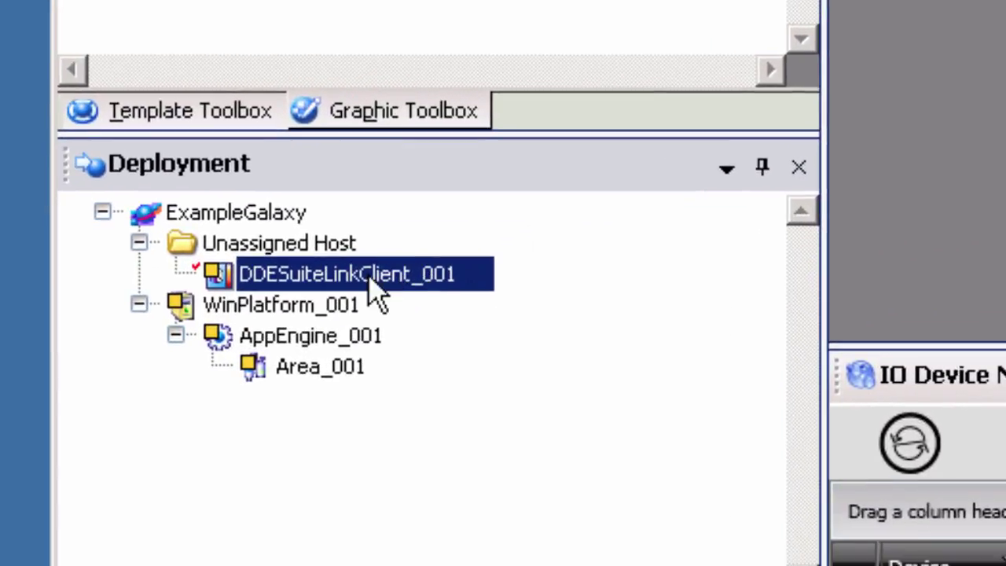
{"action": "left_click_drag", "start_coordinate": [359, 283], "coordinate": [364, 336]}
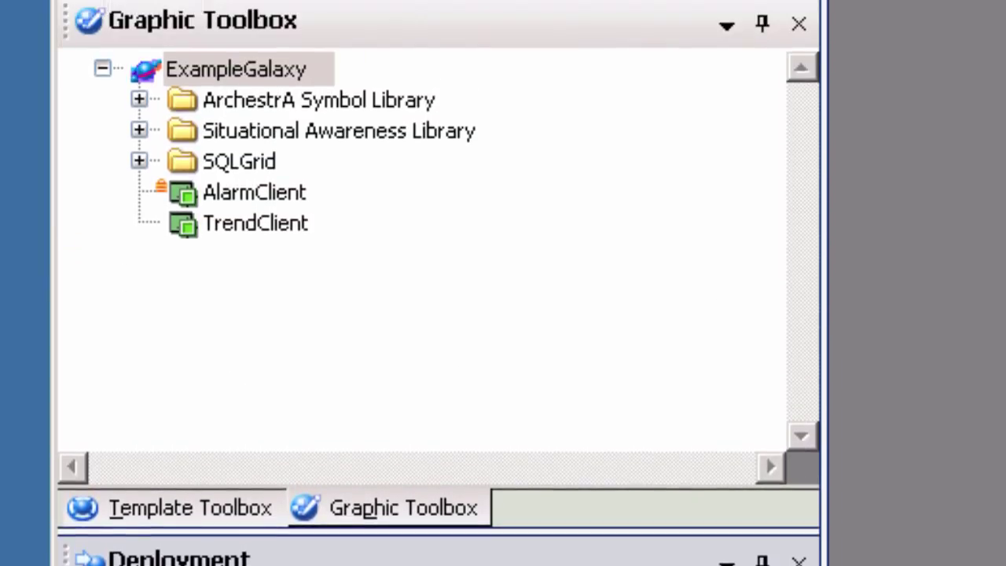
Drag $AnalogDevice from the Application templates under Unassigned Host, keeping the name AnalogDevice_001.
{"action": "left_click", "coordinate": [245, 509]}
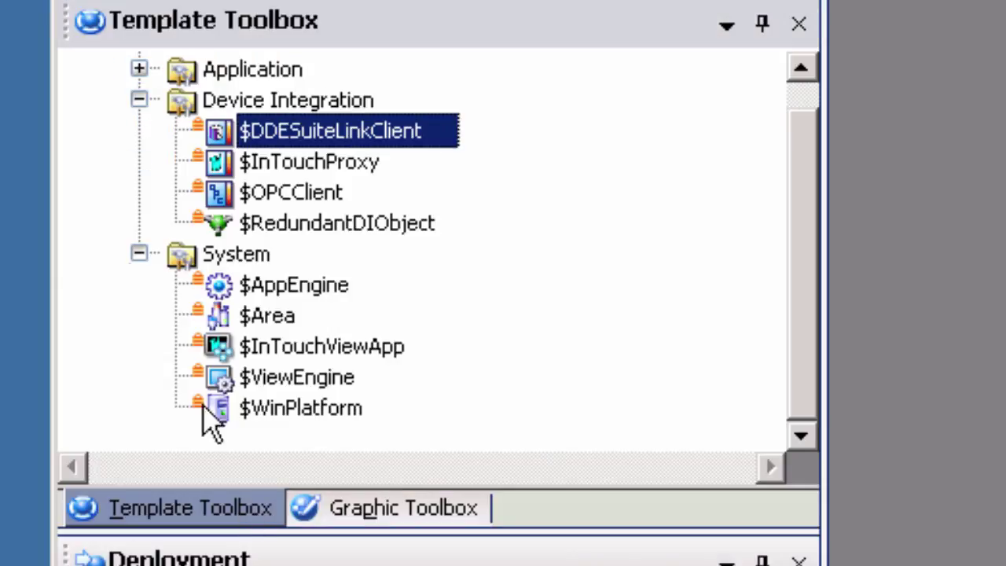
{"action": "left_click", "coordinate": [138, 70]}
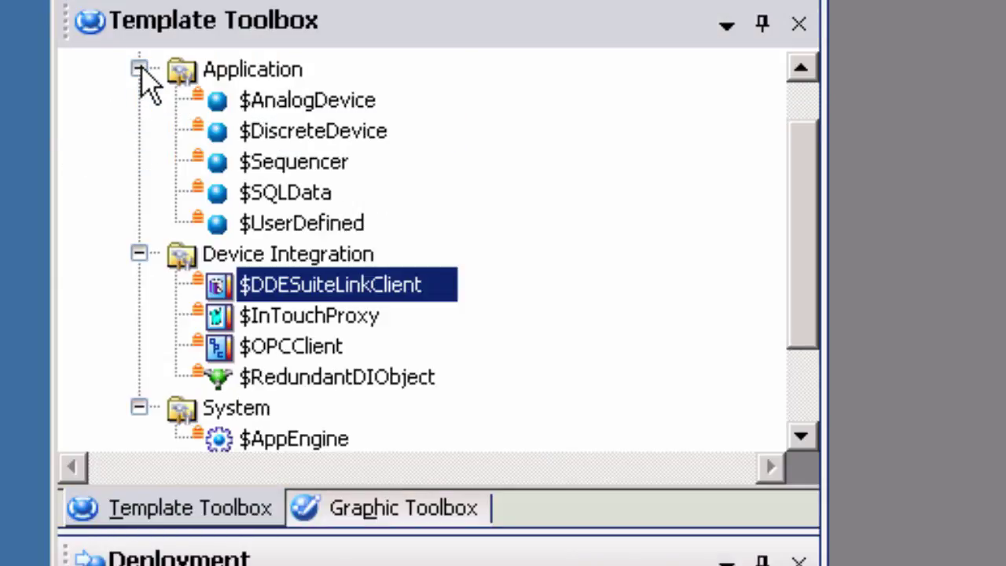
{"action": "left_click", "coordinate": [366, 103]}
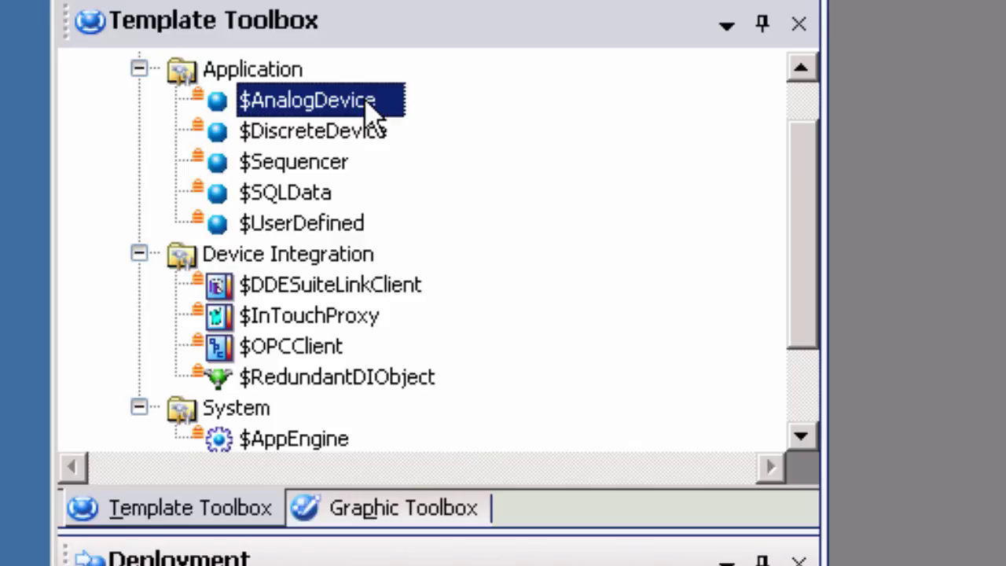
{"action": "left_click_drag", "start_coordinate": [374, 110], "coordinate": [353, 191]}
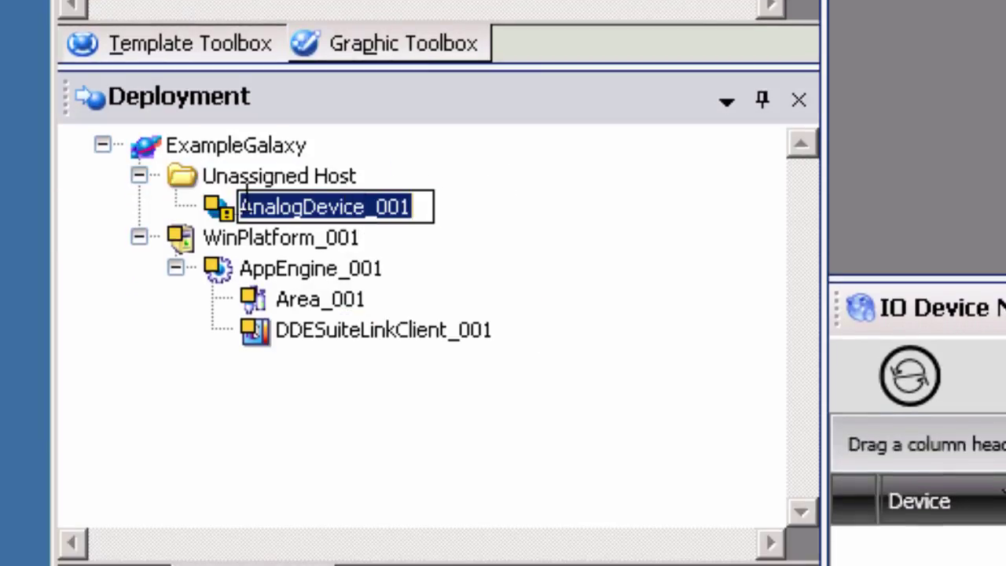
{"action": "key", "text": "Return"}
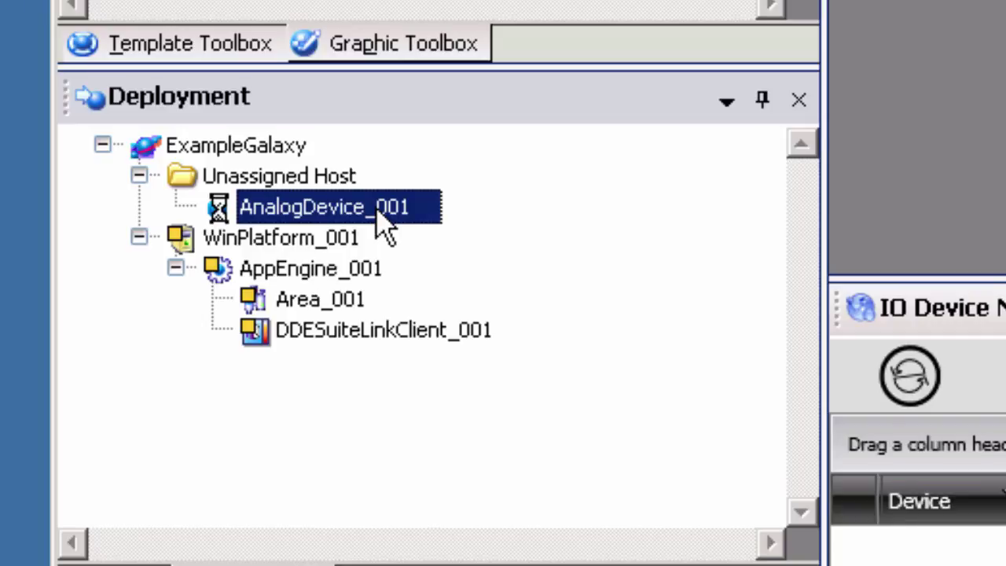
Open AnalogDevice_001's I/O tab and browse galaxy attributes for its PV input source.
{"action": "double_click", "coordinate": [378, 218]}
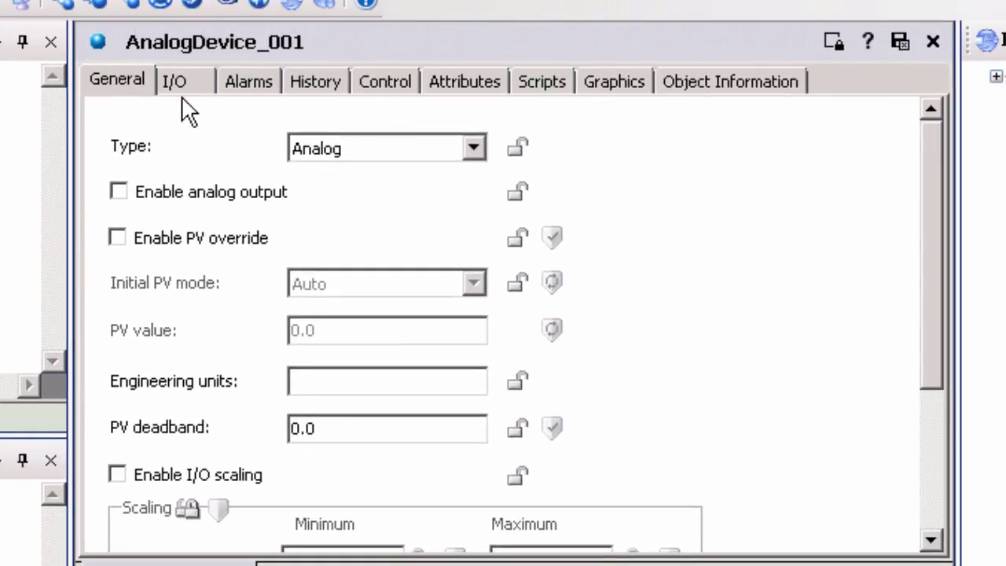
{"action": "left_click", "coordinate": [191, 83]}
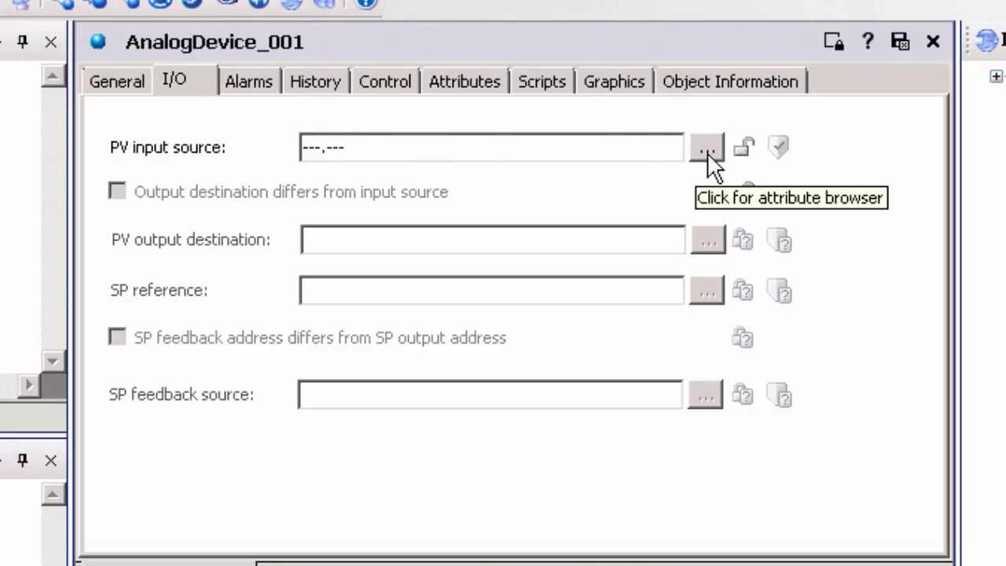
{"action": "left_click", "coordinate": [645, 153]}
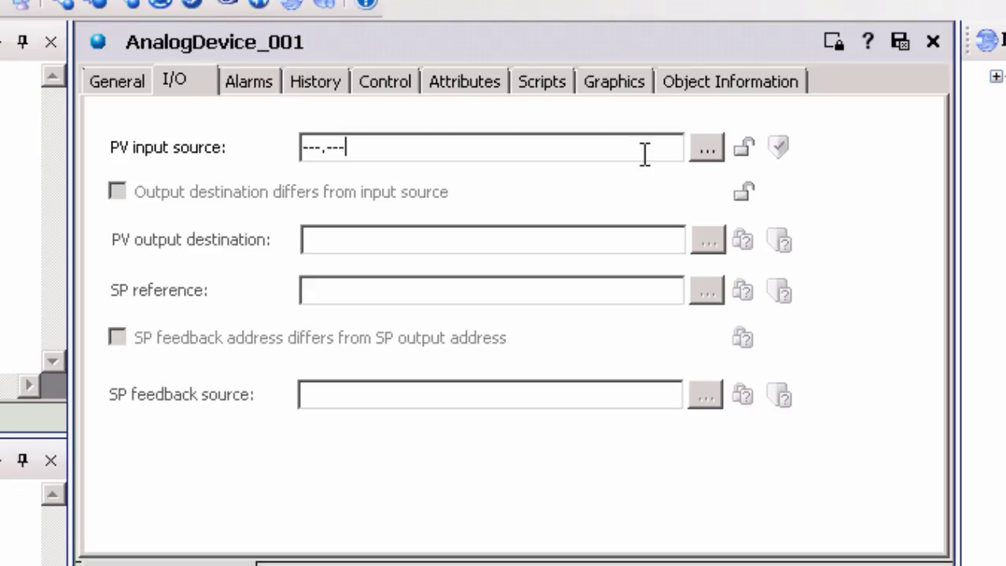
{"action": "left_click", "coordinate": [704, 152]}
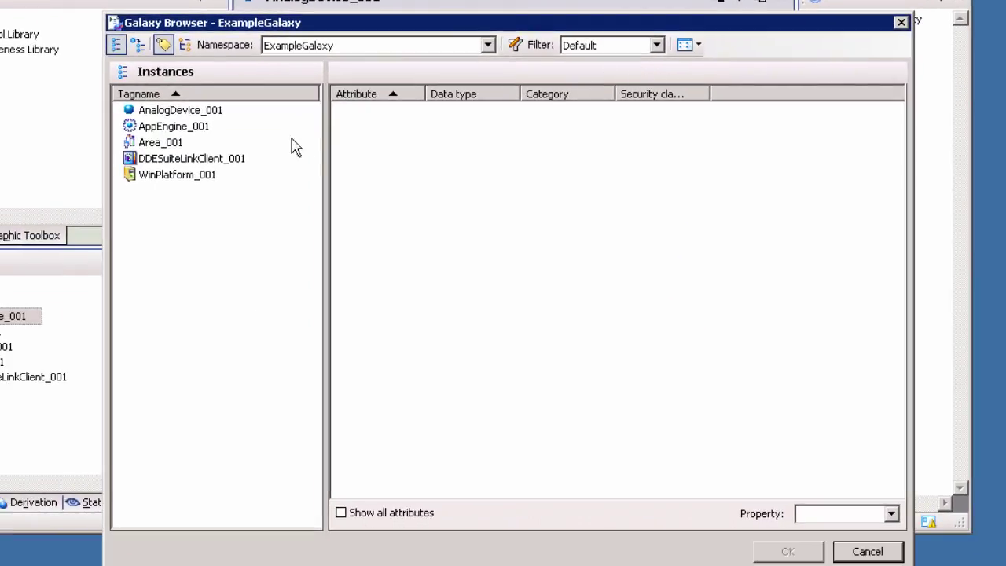
Pick DDESuiteLinkClient_001.TestTopic.Active in the Galaxy Browser as AnalogDevice_001's PV input source.
{"action": "left_click", "coordinate": [228, 159]}
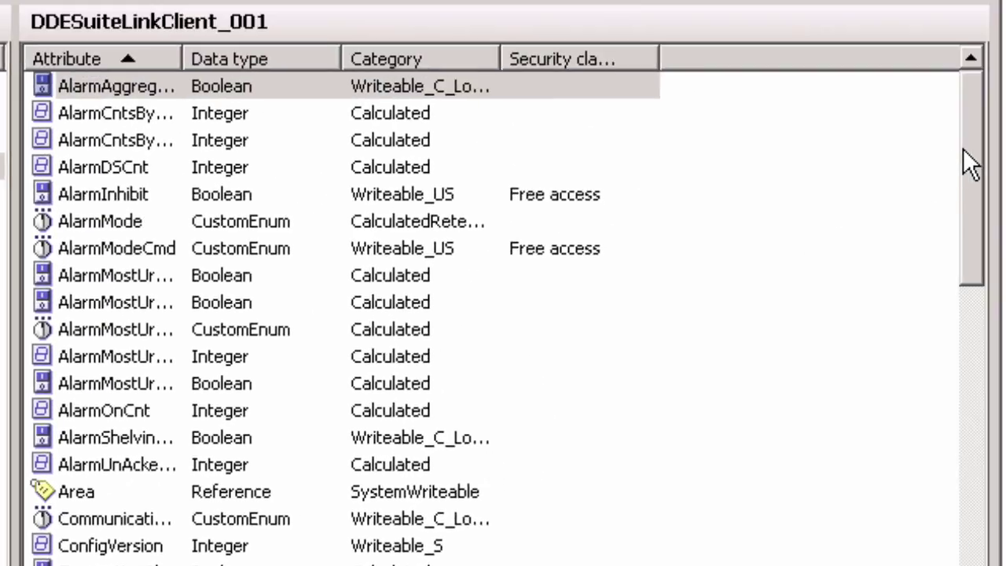
{"action": "left_click_drag", "start_coordinate": [970, 165], "coordinate": [978, 438]}
{"action": "left_click", "coordinate": [124, 358]}
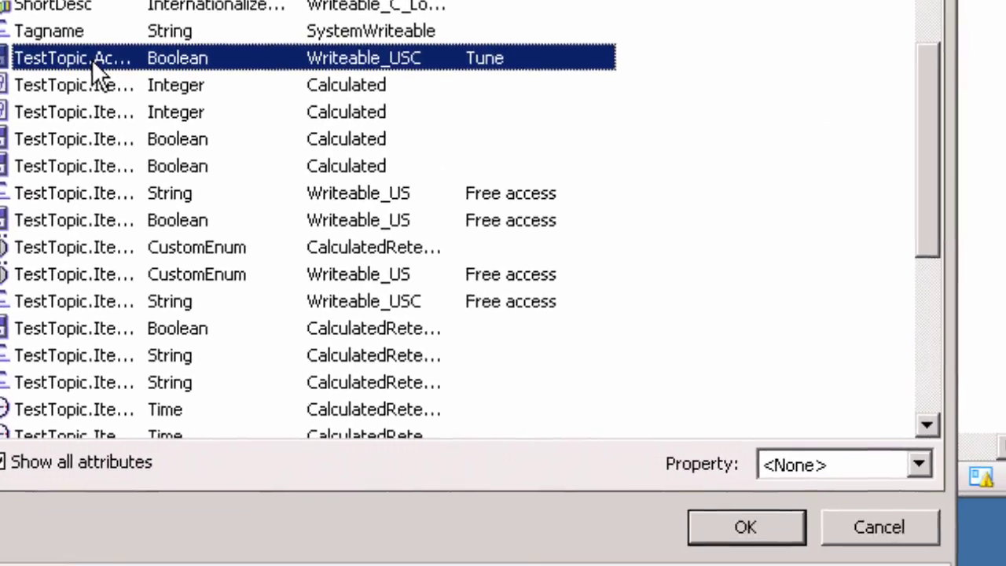
{"action": "left_click", "coordinate": [741, 519]}
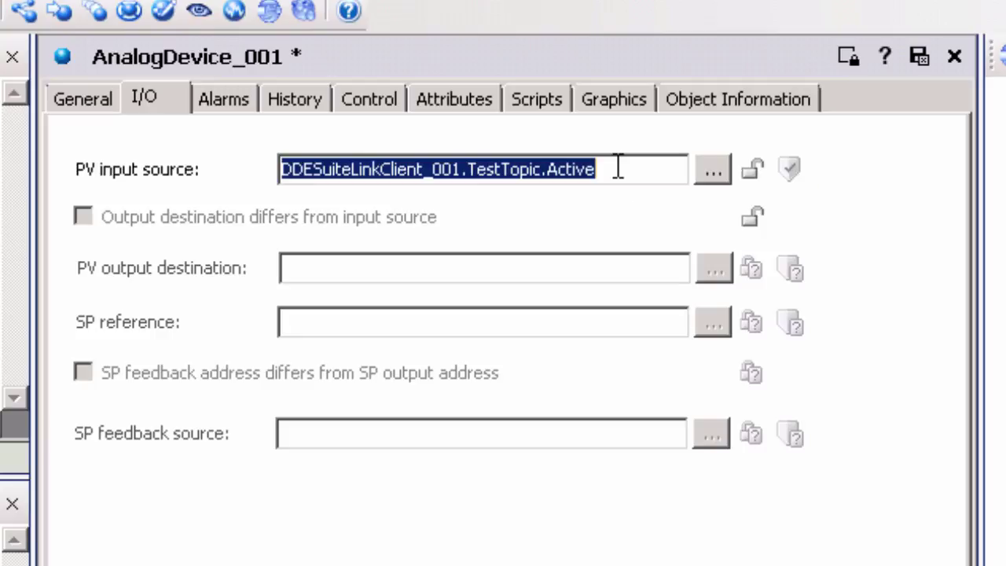
Replace 'Active' with Tag1 in the PV input source, after briefly trying R0001@word.
{"action": "left_click_drag", "start_coordinate": [618, 168], "coordinate": [553, 167]}
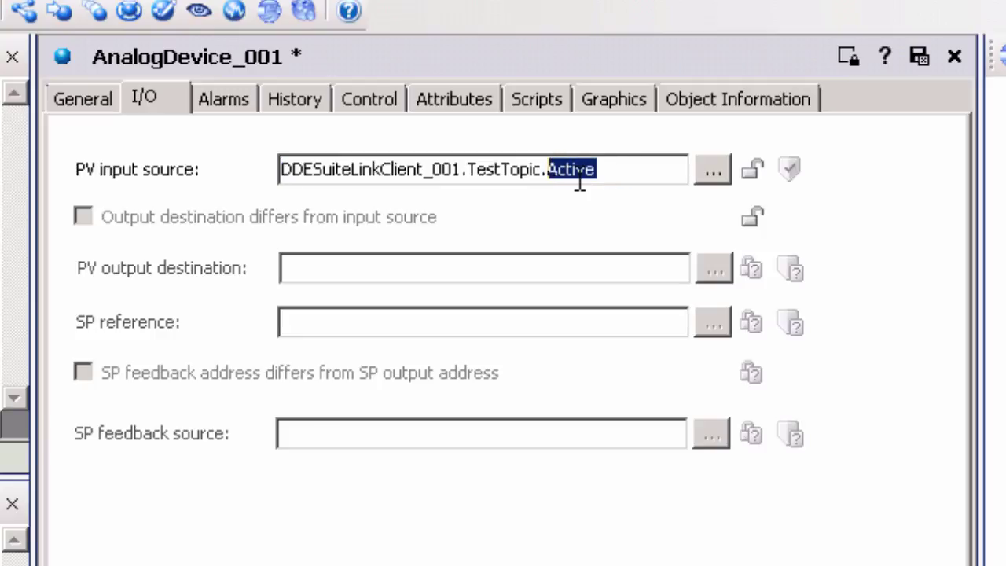
{"action": "type", "text": "Tag1"}
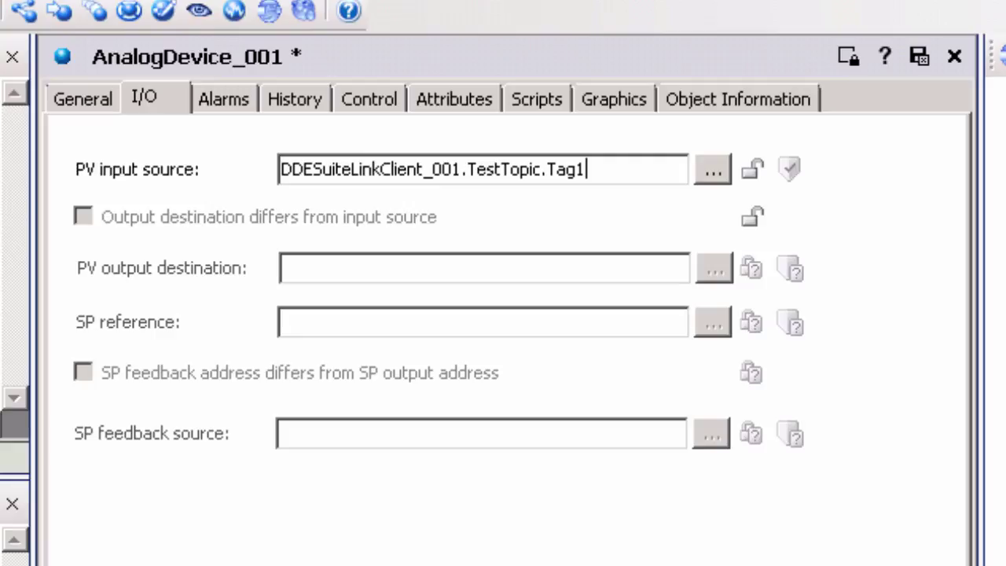
{"action": "key", "text": "BackSpace"}
{"action": "key", "text": "BackSpace"}
{"action": "key", "text": "BackSpace"}
{"action": "key", "text": "BackSpace"}
{"action": "type", "text": "R0001"}
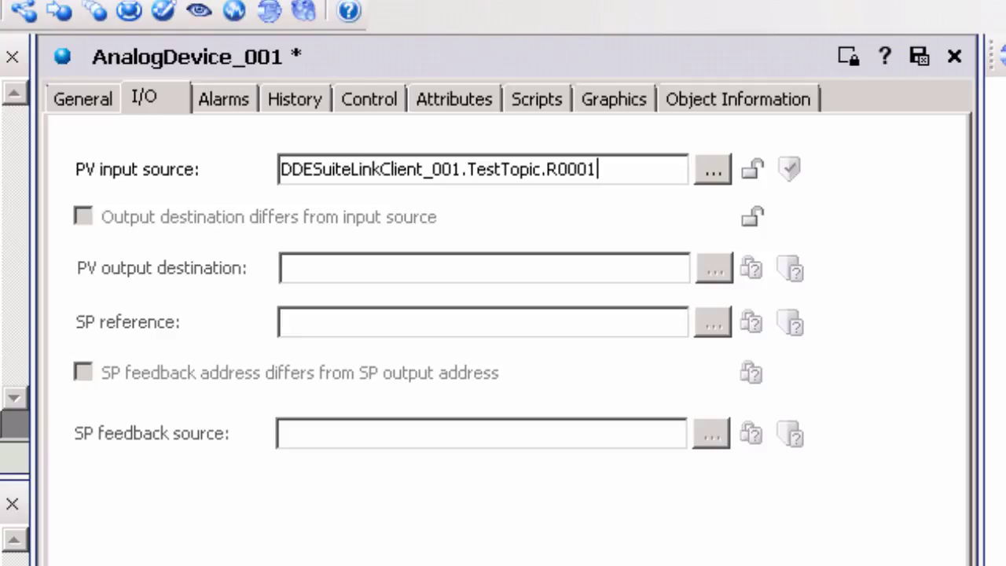
{"action": "type", "text": "@word"}
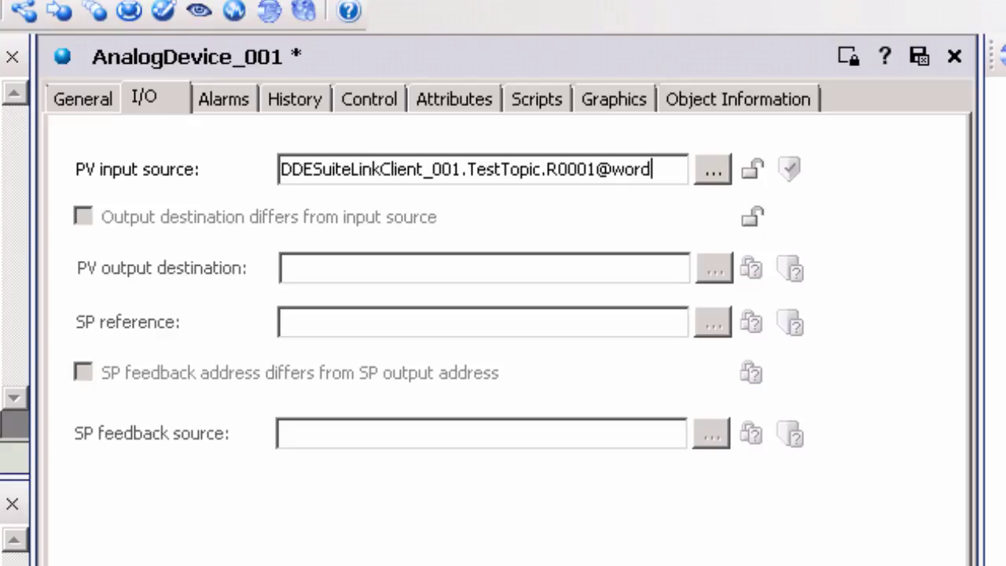
{"action": "key", "text": "BackSpace"}
{"action": "key", "text": "BackSpace"}
{"action": "key", "text": "BackSpace"}
{"action": "key", "text": "BackSpace"}
{"action": "key", "text": "BackSpace"}
{"action": "key", "text": "BackSpace"}
{"action": "key", "text": "BackSpace"}
{"action": "key", "text": "BackSpace"}
{"action": "key", "text": "BackSpace"}
{"action": "key", "text": "BackSpace"}
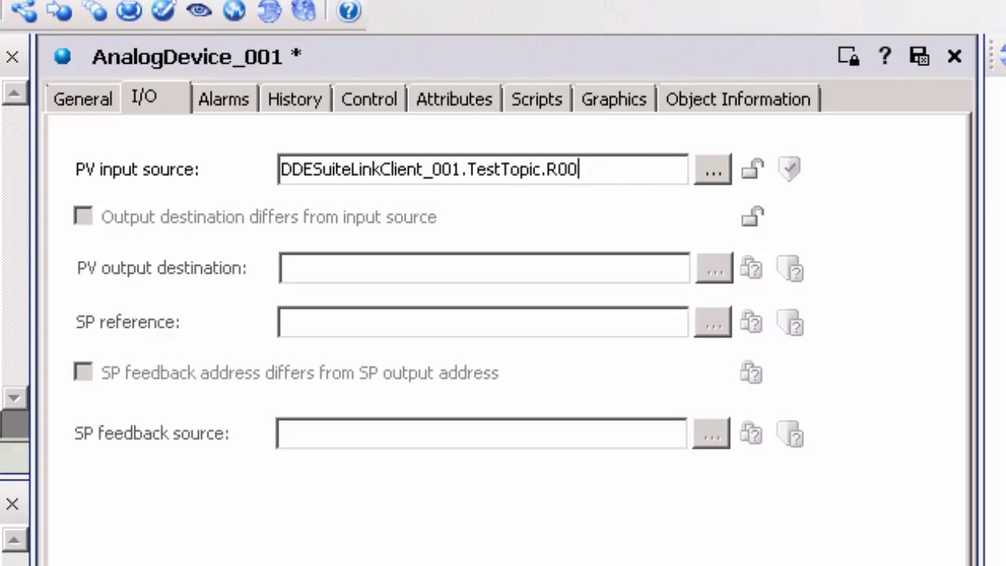
{"action": "type", "text": "Tag1"}
Save and check in AnalogDevice_001 without a comment, then assign it to Area_001.
{"action": "left_click", "coordinate": [917, 55]}
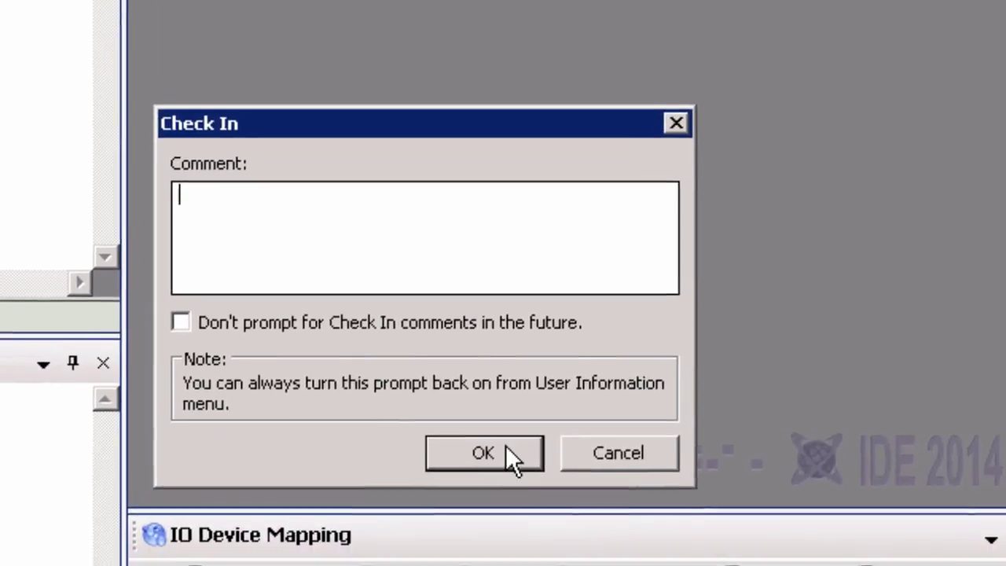
{"action": "left_click", "coordinate": [507, 448]}
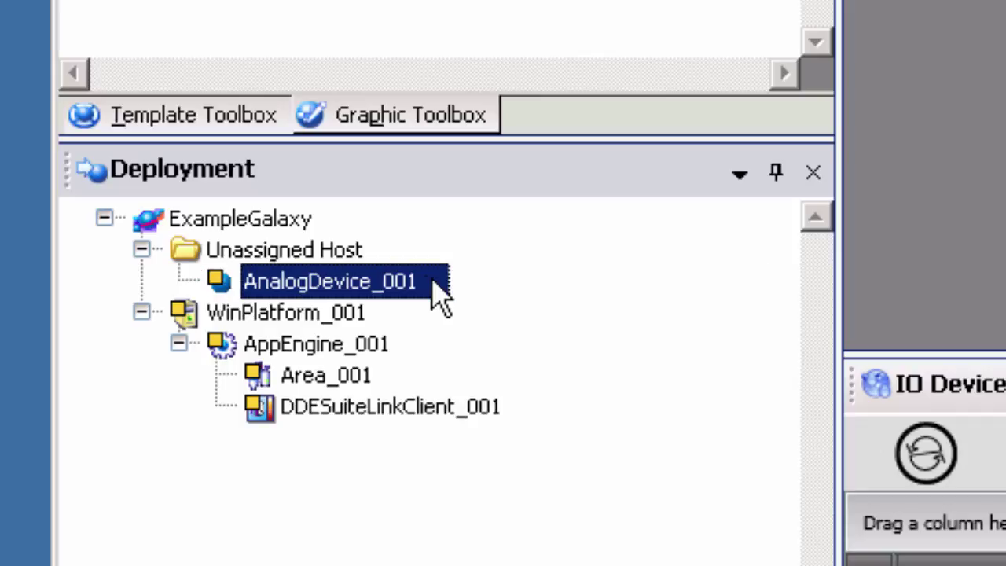
{"action": "left_click_drag", "start_coordinate": [415, 277], "coordinate": [366, 376]}
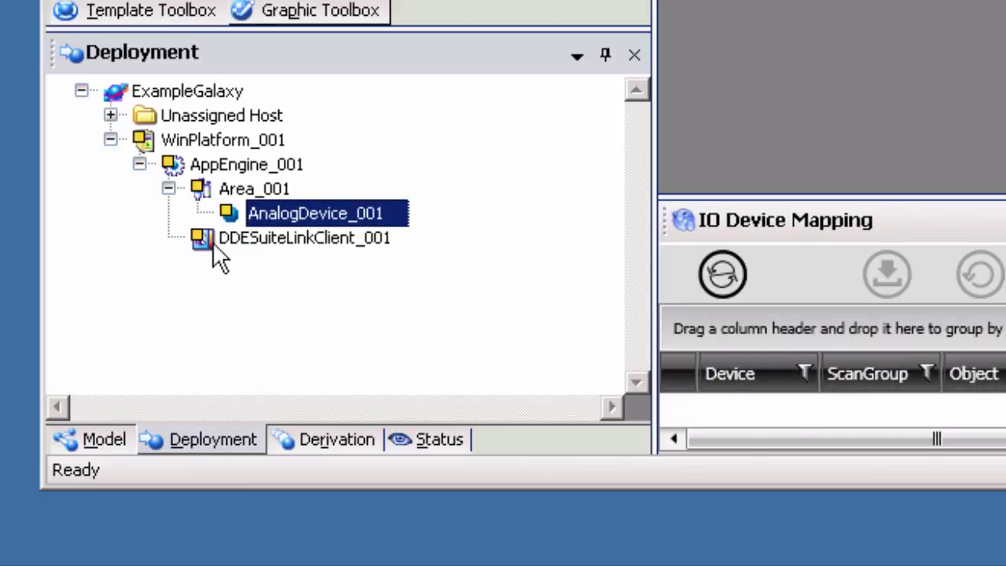
Cascade-deploy WinPlatform_001 and its five hosted objects on scan.
{"action": "right_click", "coordinate": [253, 150]}
{"action": "left_click", "coordinate": [435, 456]}
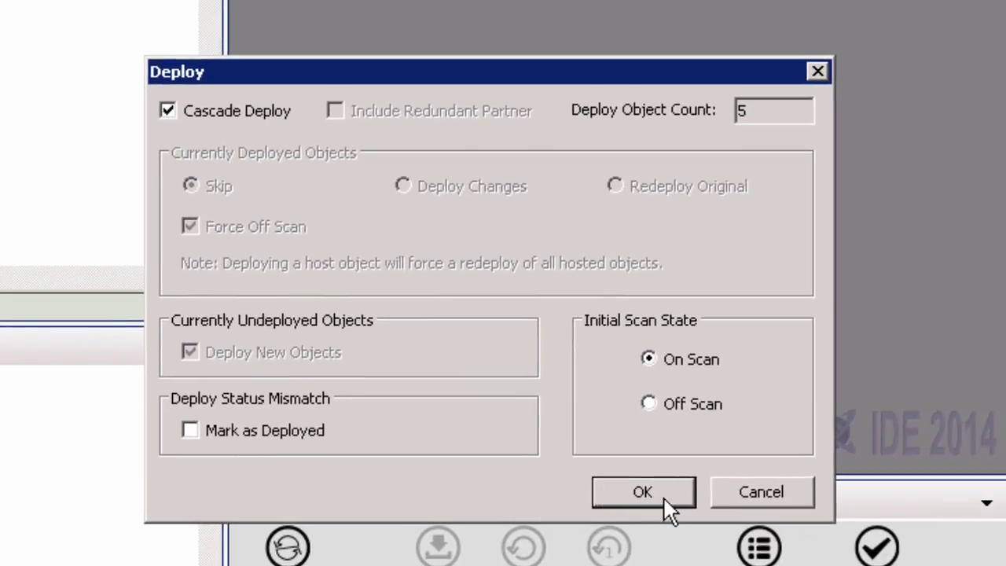
{"action": "left_click", "coordinate": [664, 500]}
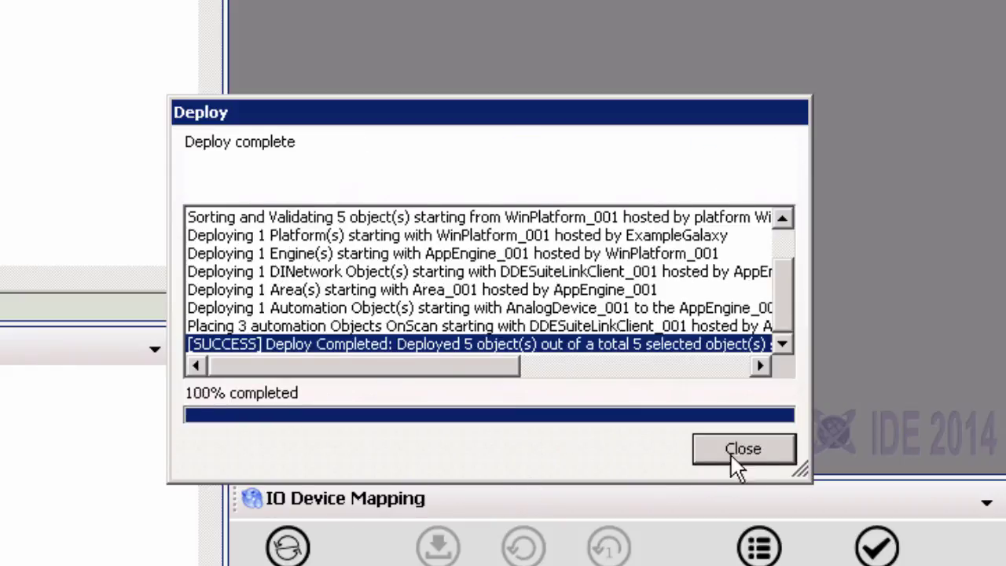
{"action": "left_click", "coordinate": [741, 449]}
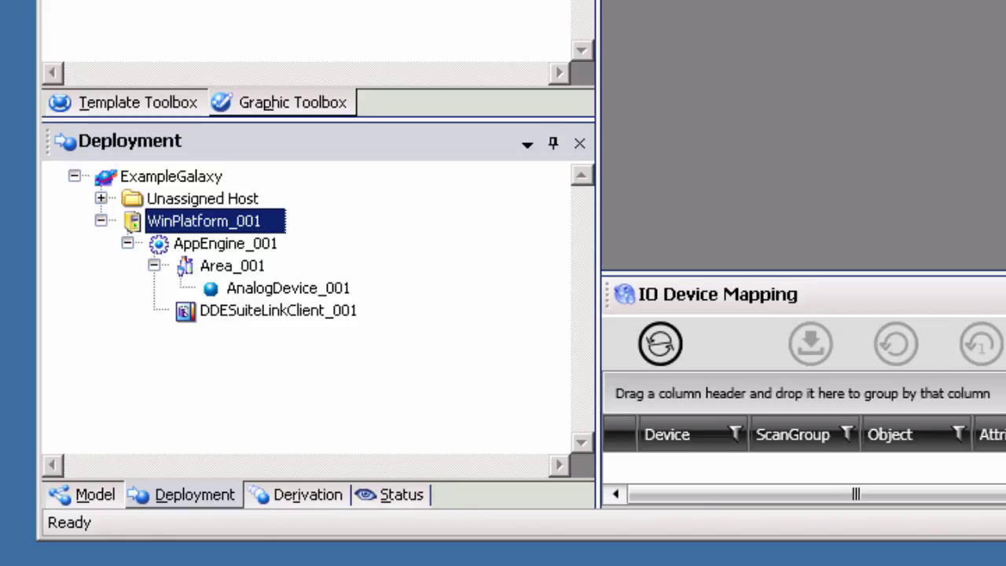
Open AnalogDevice_001 in Object Viewer from the Object menu.
{"action": "left_click", "coordinate": [304, 286]}
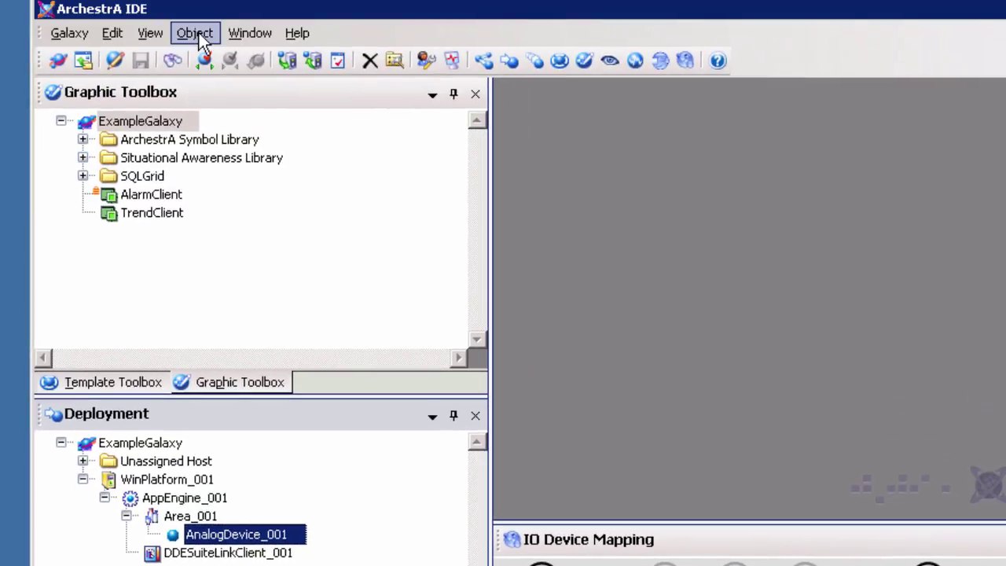
{"action": "left_click", "coordinate": [198, 1]}
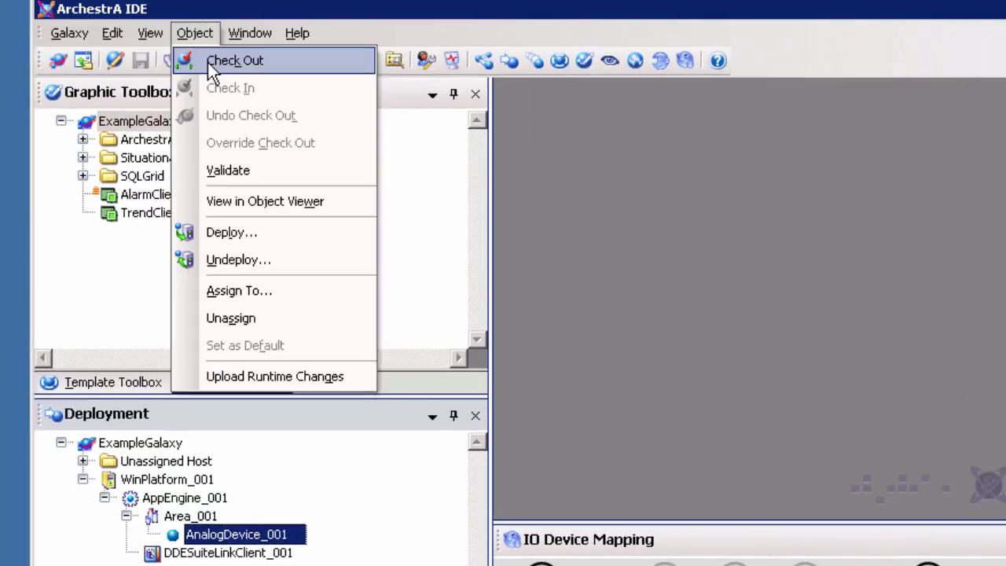
{"action": "left_click", "coordinate": [328, 201]}
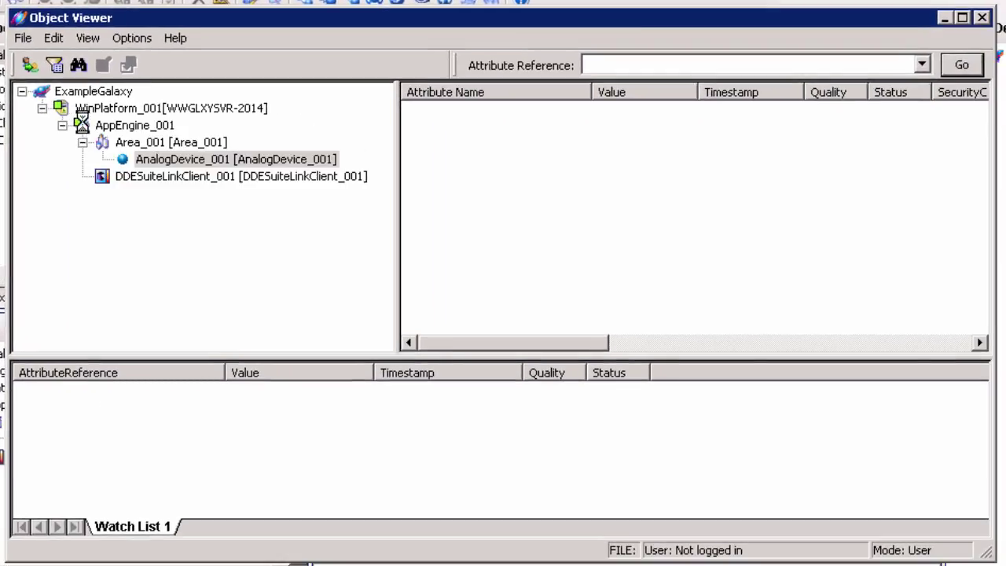
Add AnalogDevice_001's PV.Input.Value attribute to Watch List 1.
{"action": "left_click_drag", "start_coordinate": [982, 152], "coordinate": [982, 259]}
{"action": "left_click", "coordinate": [467, 231]}
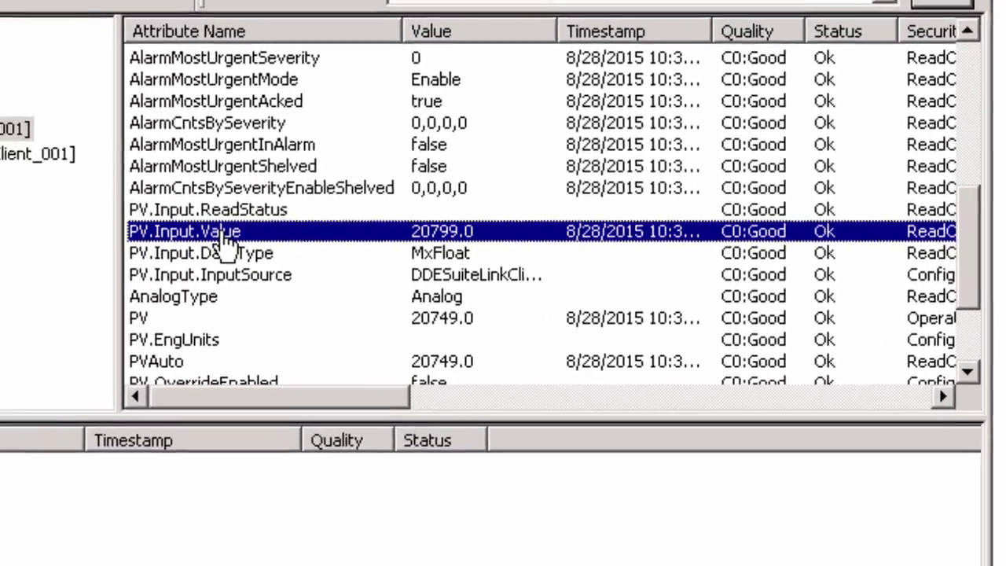
{"action": "right_click", "coordinate": [224, 235]}
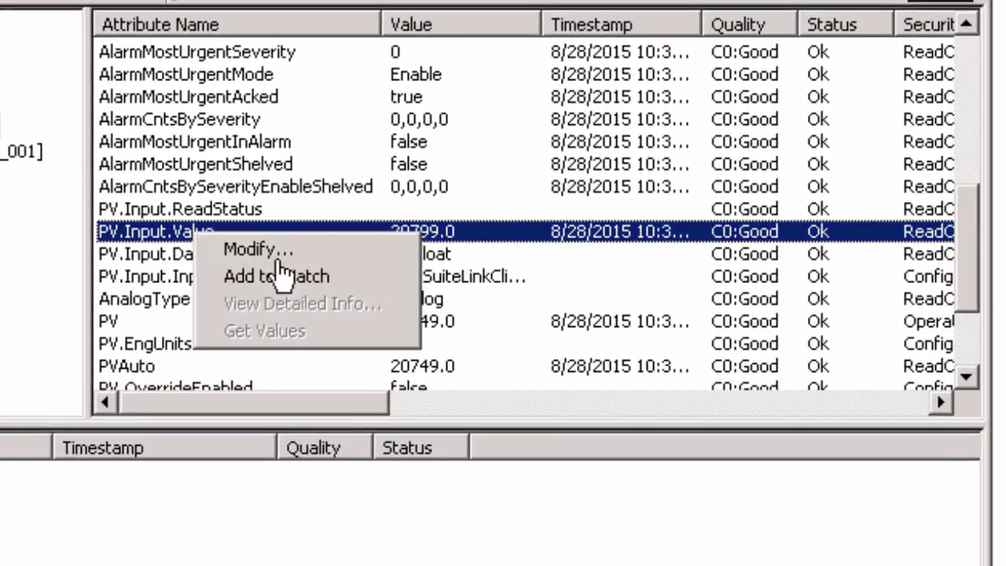
{"action": "left_click", "coordinate": [348, 284]}
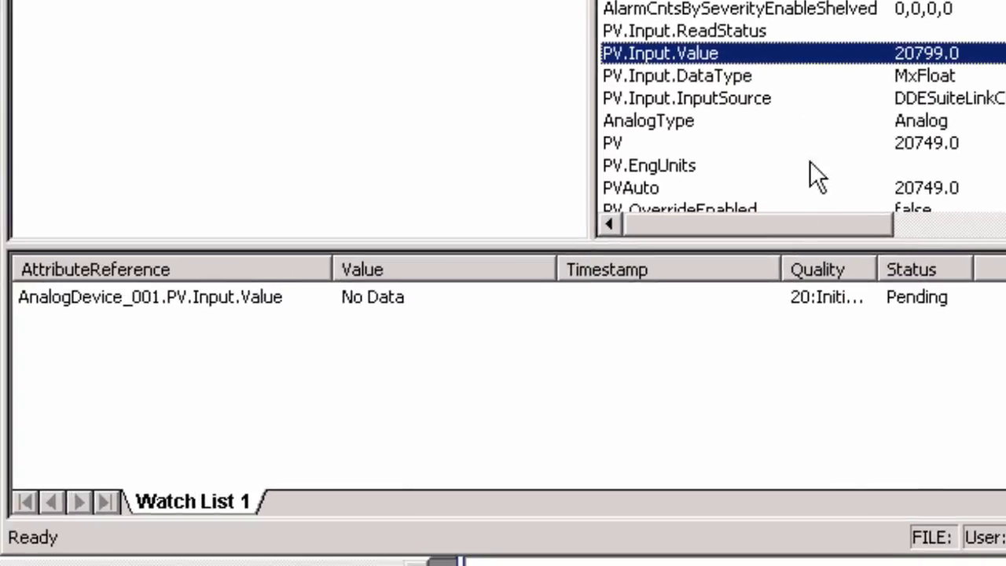